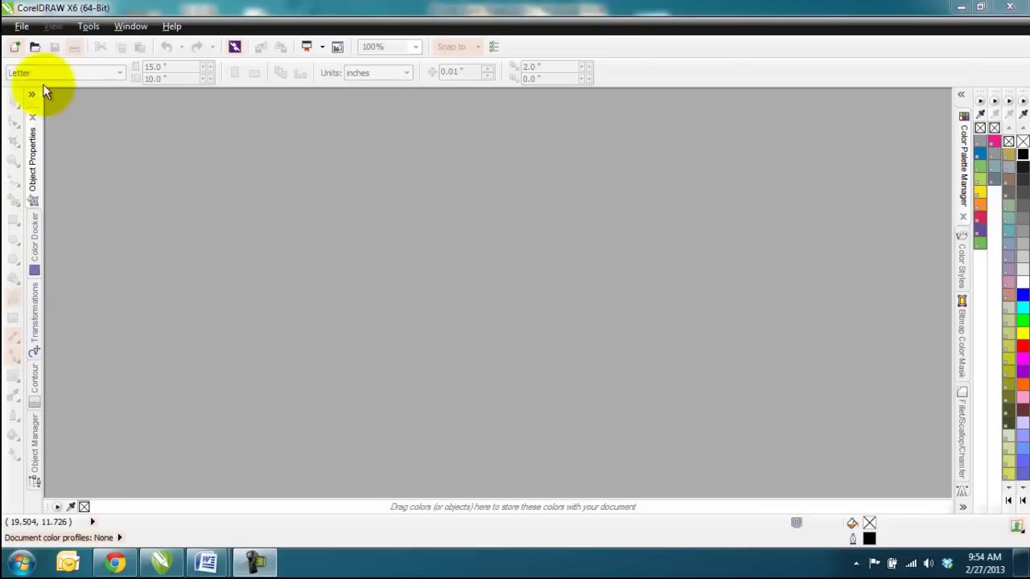
# - Browse the File menu's recent files, then dismiss the menu without opening anything
pyautogui.click(21, 27)
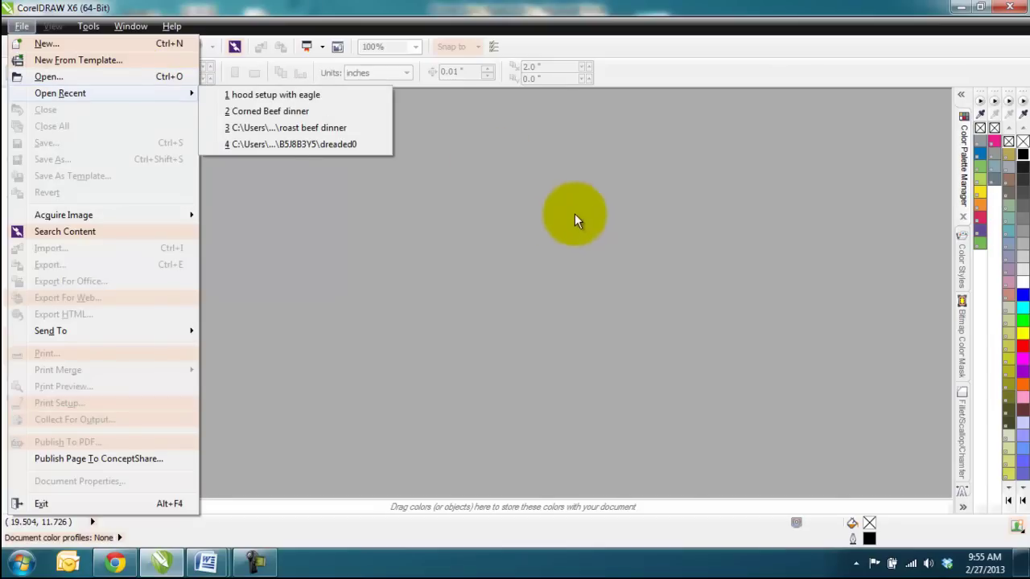
pyautogui.click(591, 275)
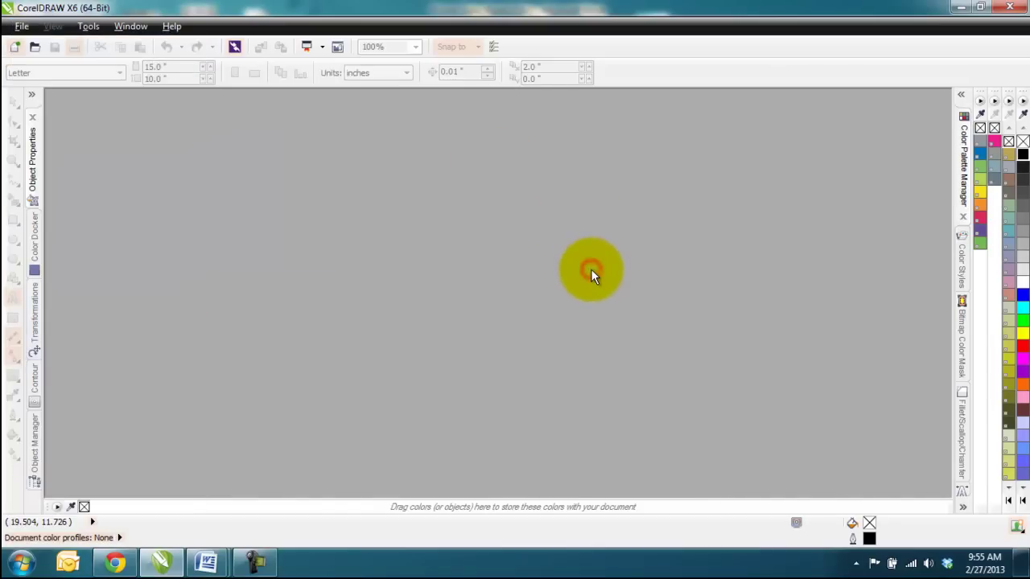
# - Start a new document and name it 'Corel Webinar setup a page'
pyautogui.click(17, 50)
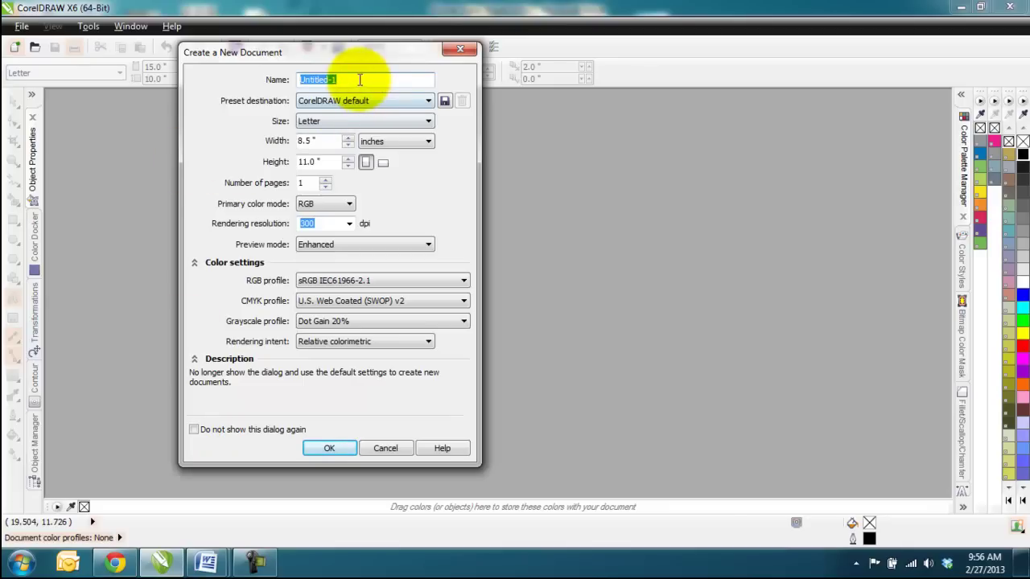
pyautogui.write('C')
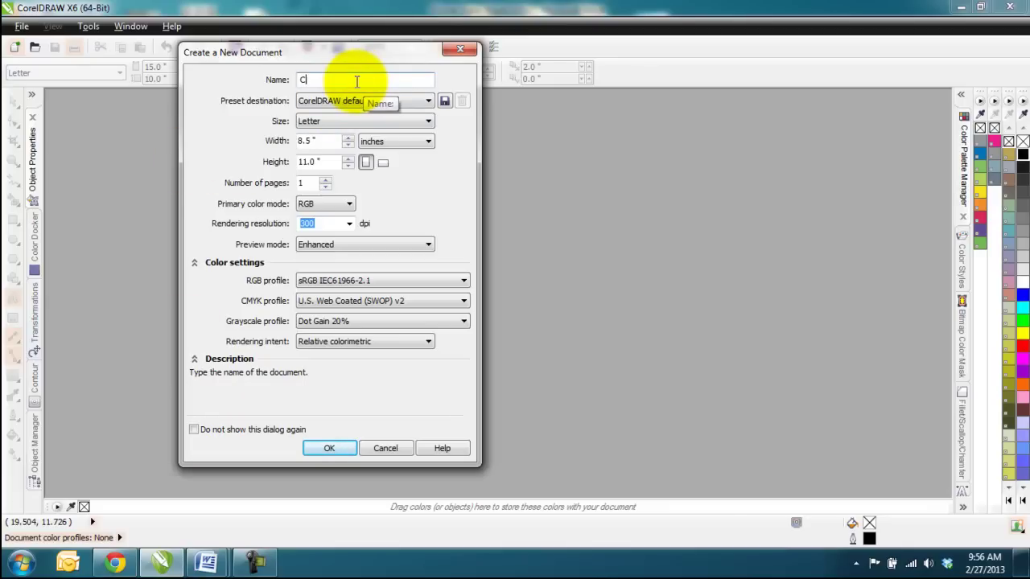
pyautogui.write('Orel Webinar 3')
pyautogui.write('etup a page')
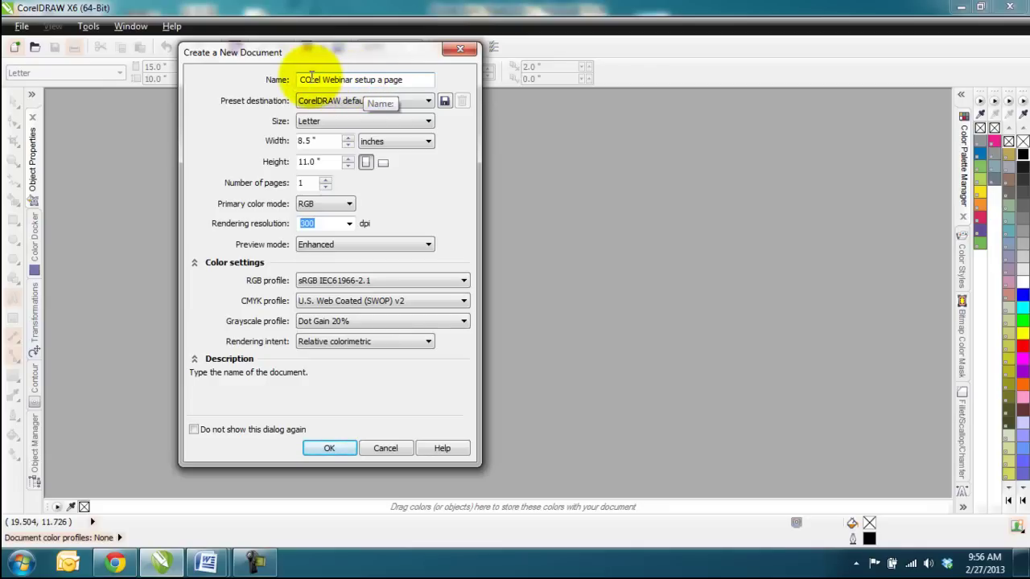
pyautogui.press('BackSpace')
pyautogui.write('o')
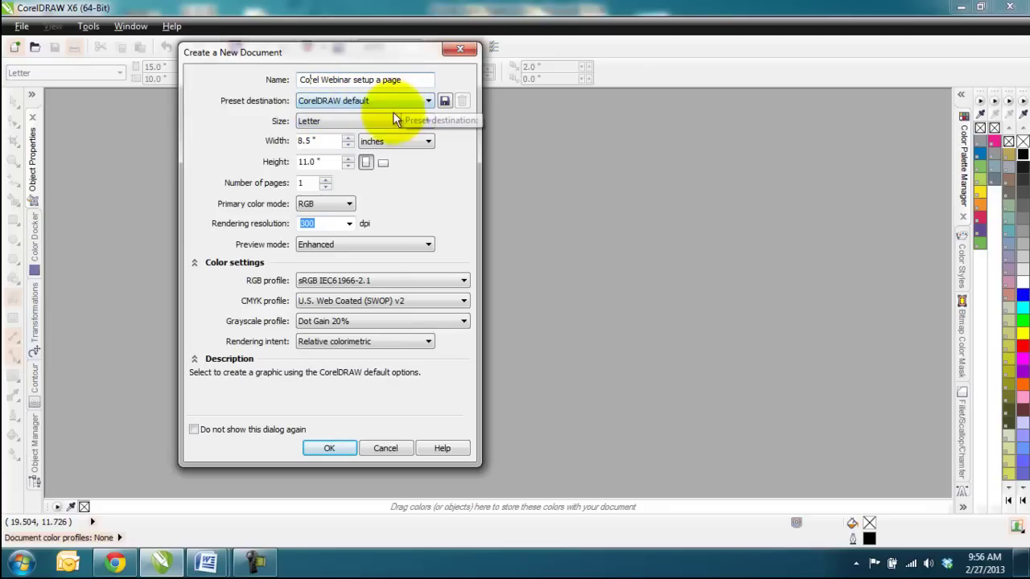
# - Set a custom 12 × 10 inch page size, keeping the document at one page
pyautogui.click(341, 123)
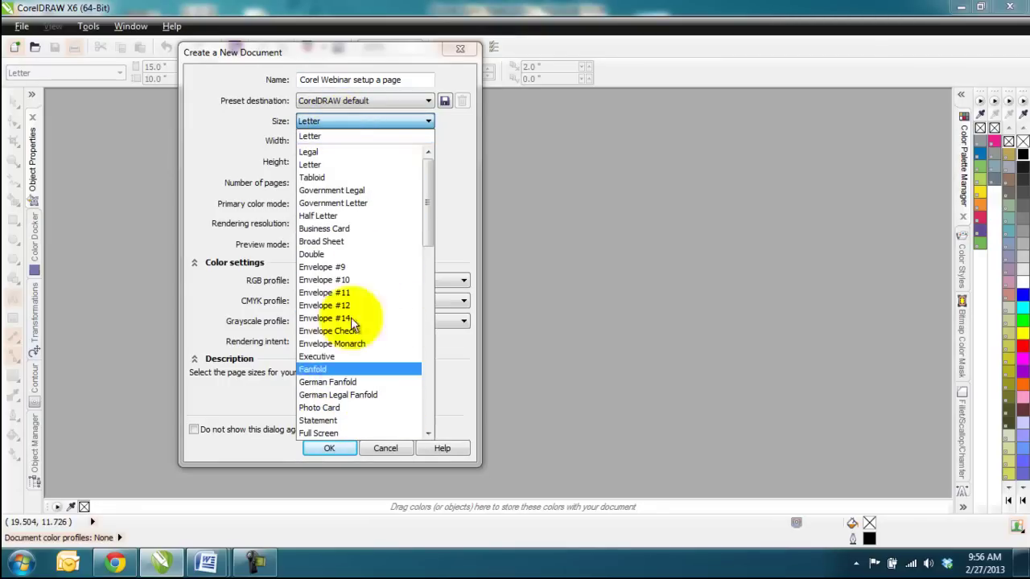
pyautogui.click(326, 135)
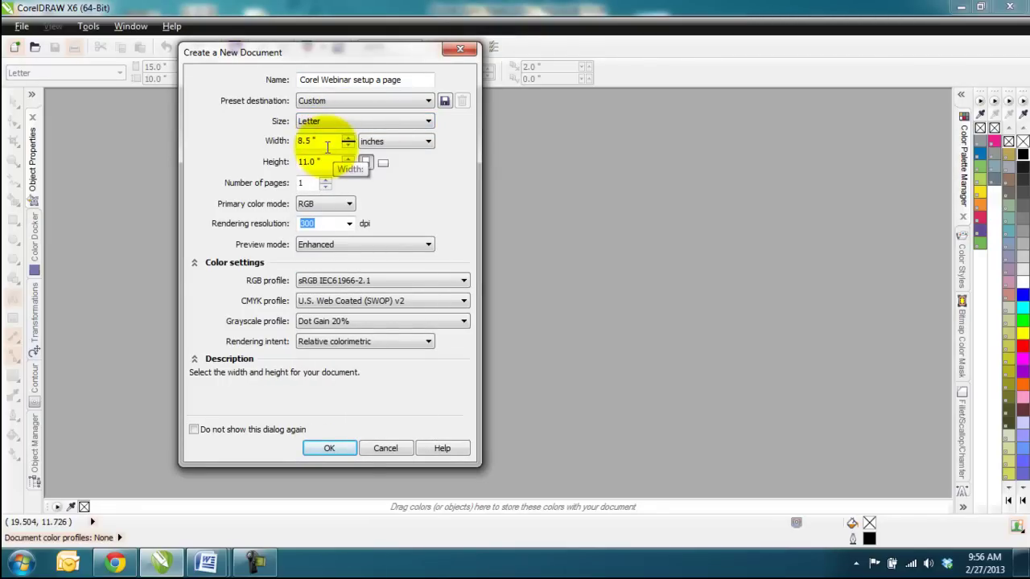
pyautogui.doubleClick(324, 141)
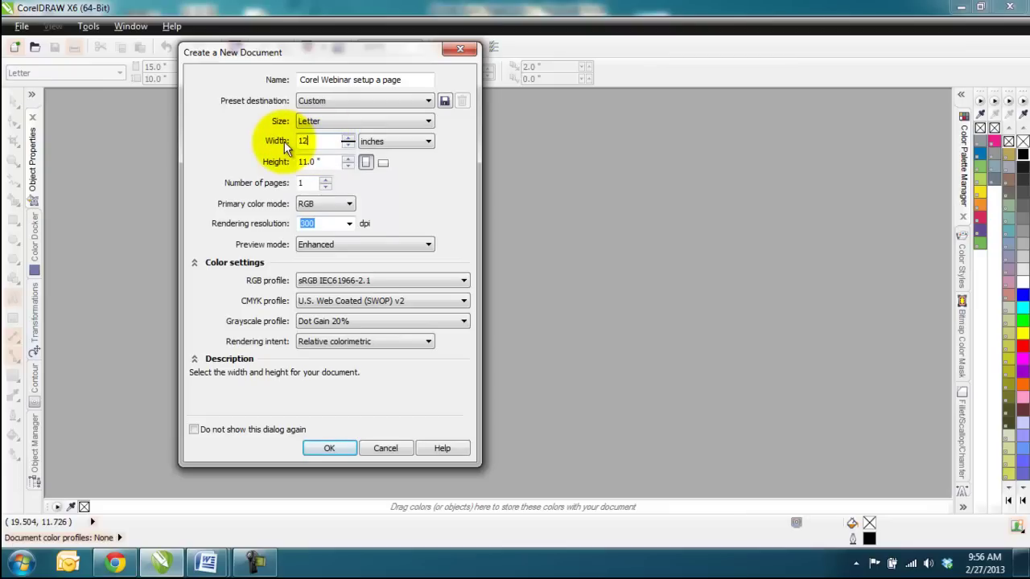
pyautogui.doubleClick(326, 162)
pyautogui.write('10')
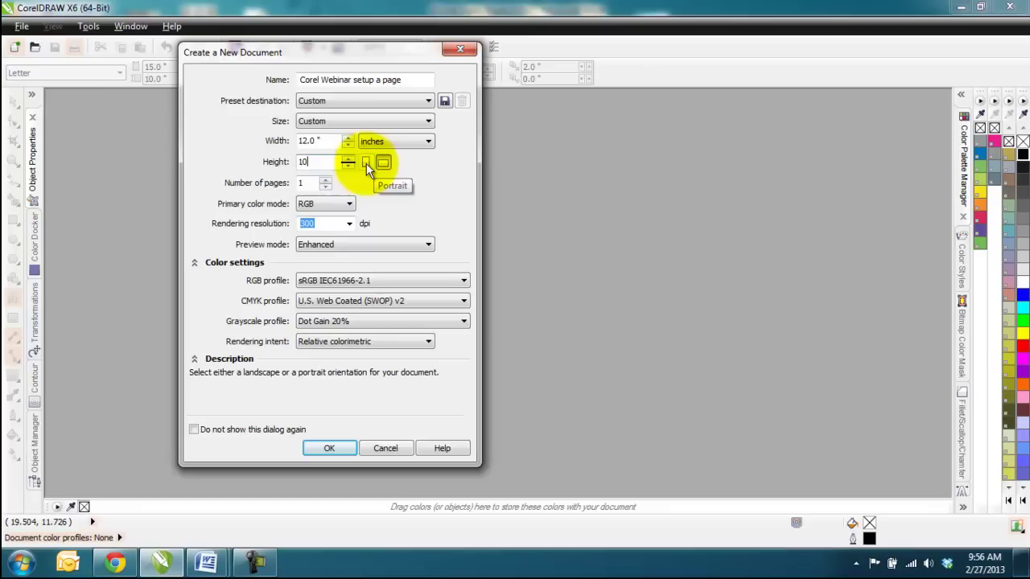
pyautogui.press('Tab')
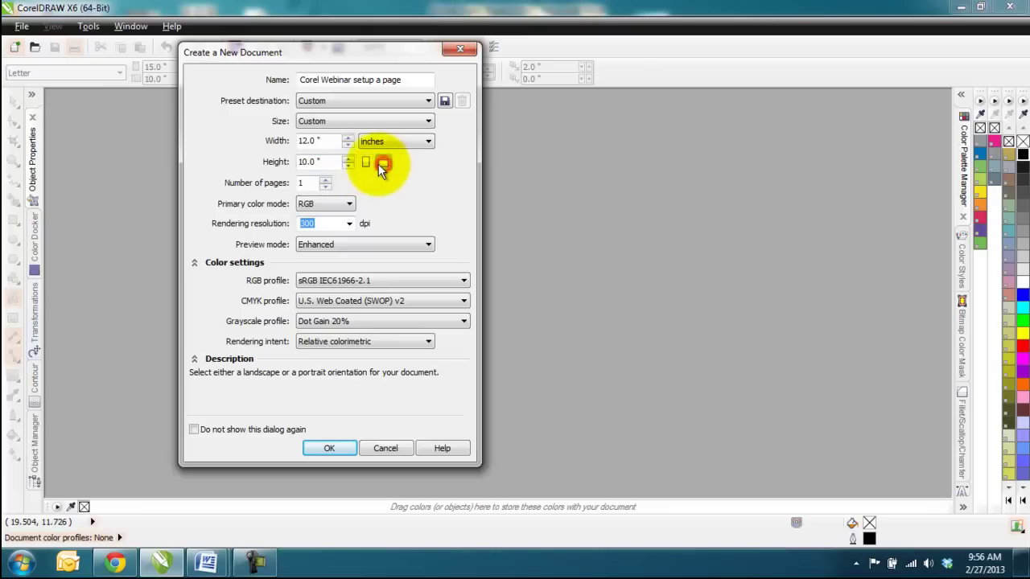
pyautogui.click(308, 183)
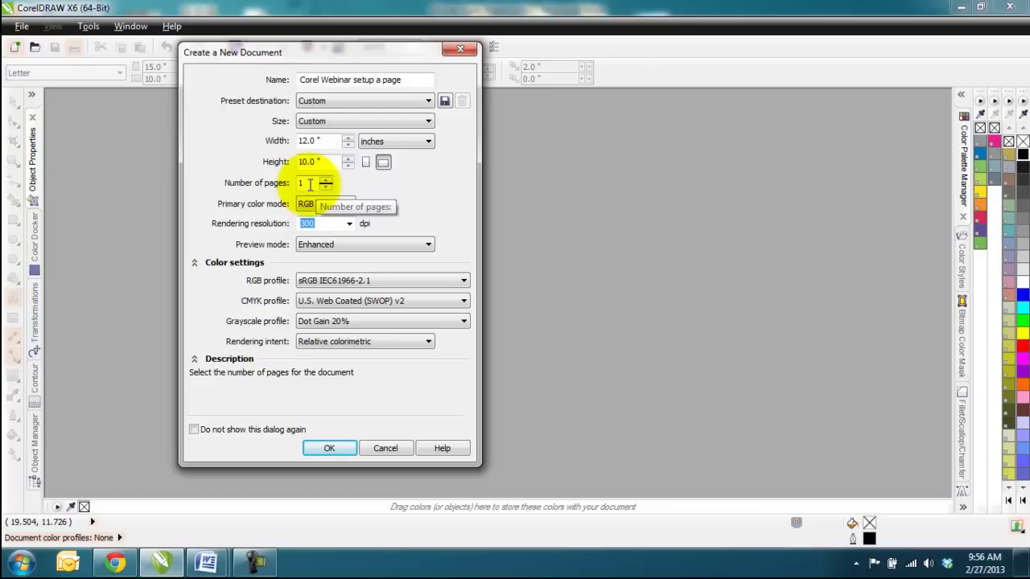
pyautogui.click(348, 204)
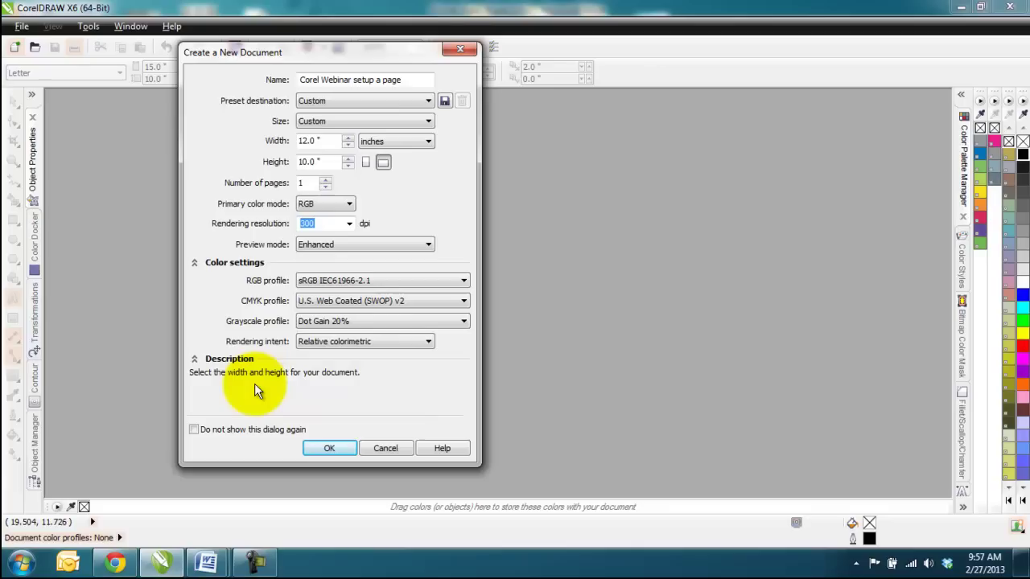
# - Keep RGB color mode, 300 dpi resolution and Enhanced preview
pyautogui.click(329, 201)
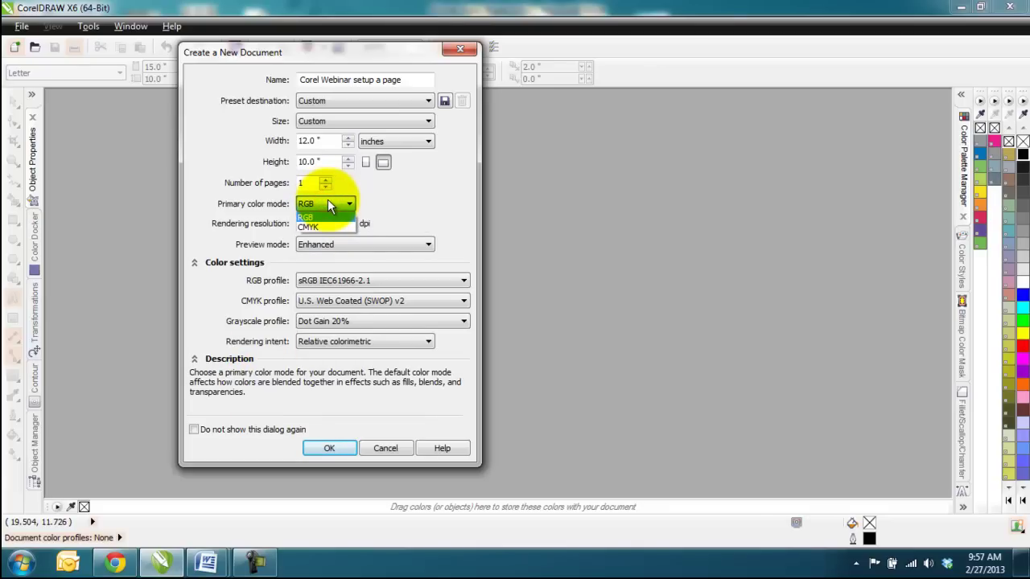
pyautogui.click(327, 201)
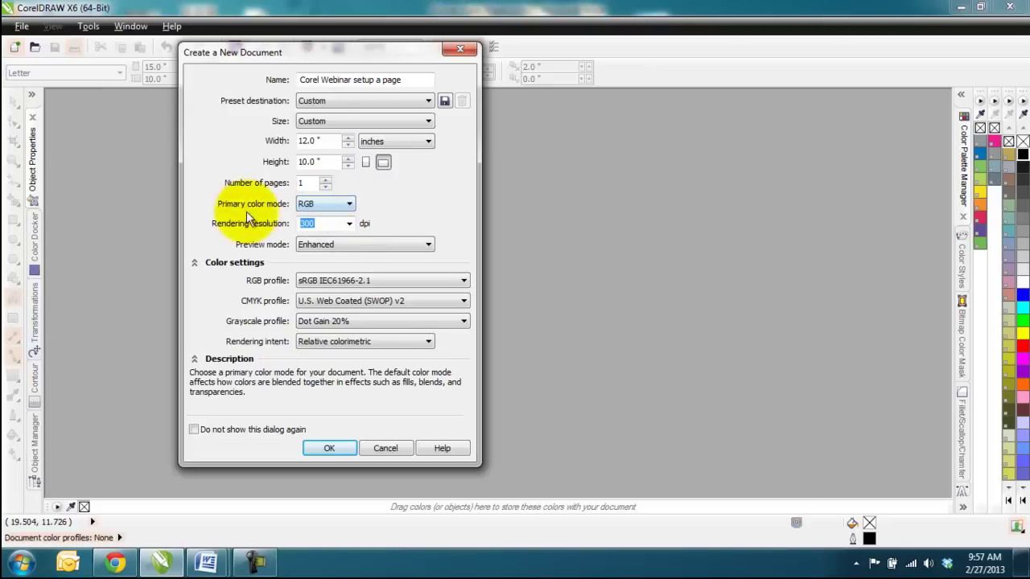
pyautogui.click(348, 223)
pyautogui.click(349, 223)
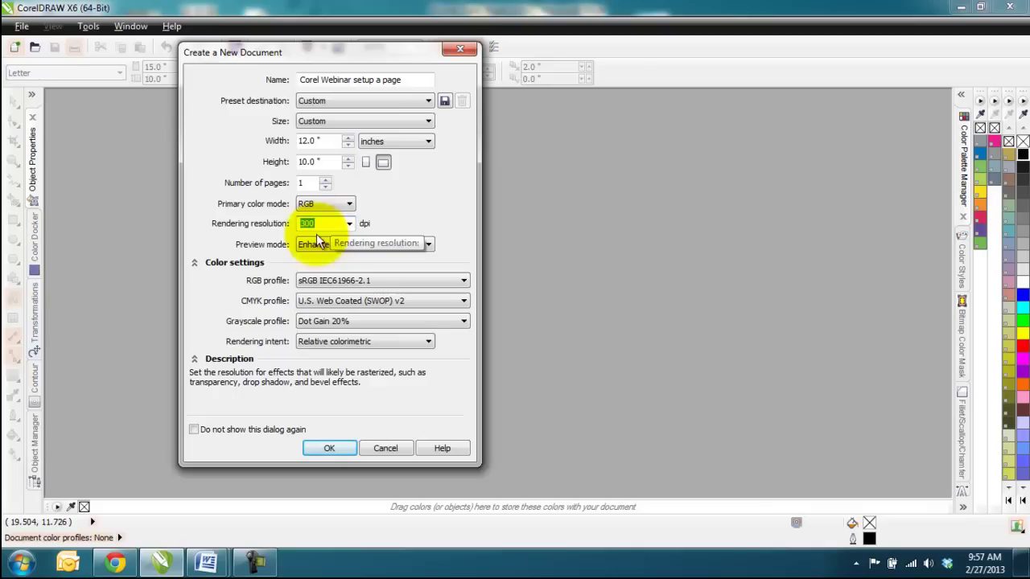
pyautogui.click(427, 245)
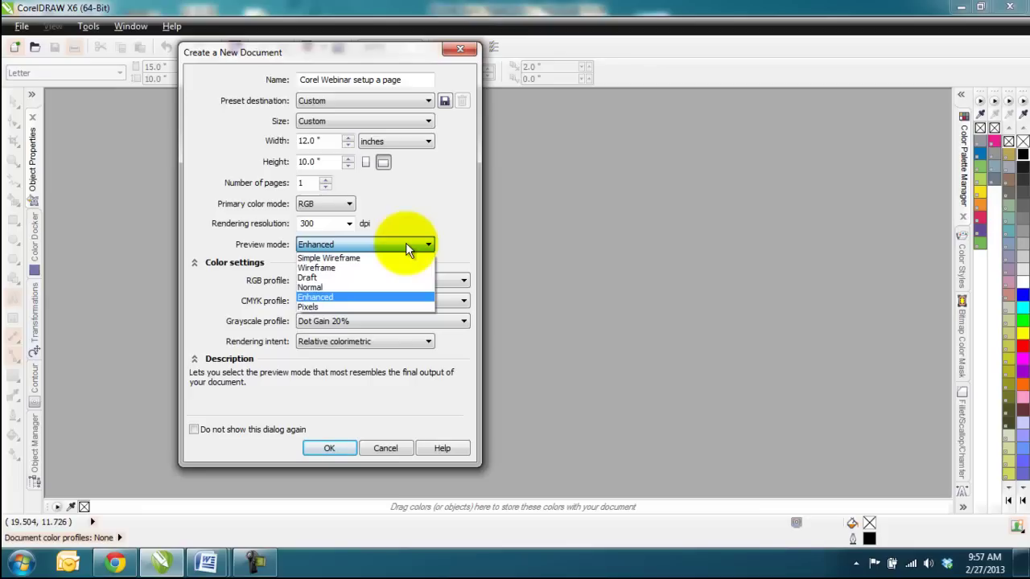
pyautogui.click(406, 242)
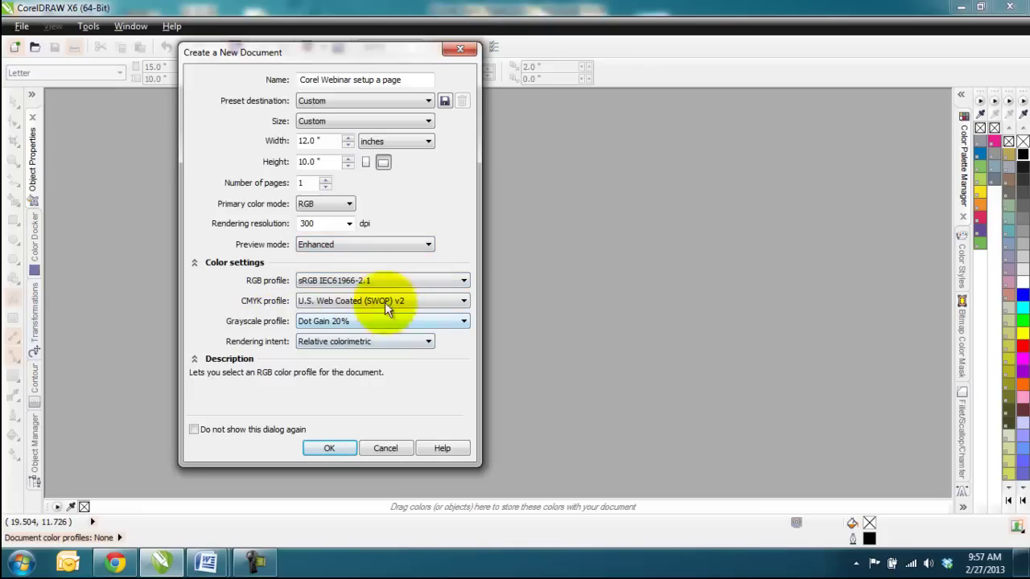
# - Collapse the Color settings section and create the 12 × 10 inch document
pyautogui.click(196, 264)
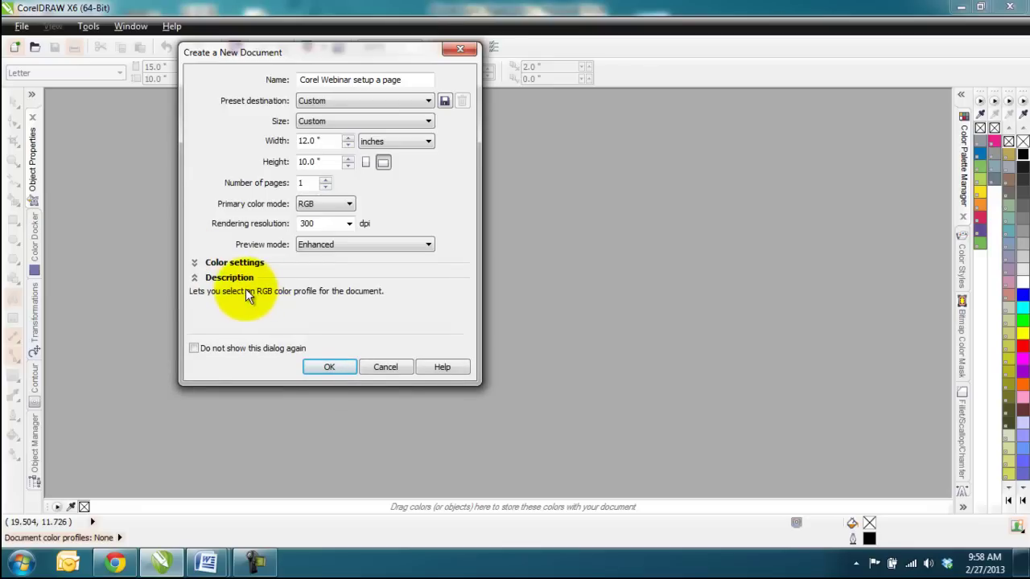
pyautogui.click(194, 262)
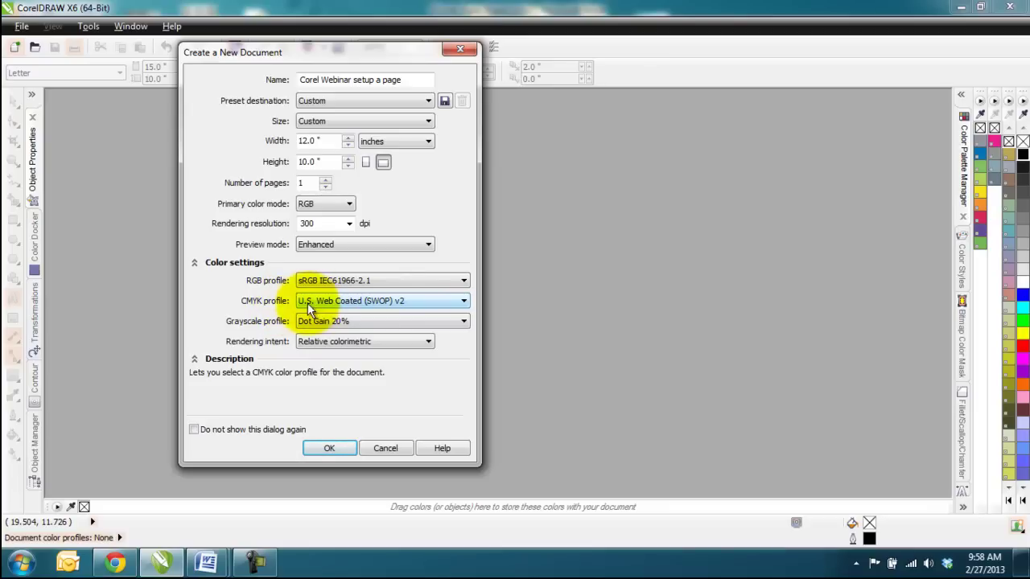
pyautogui.click(196, 264)
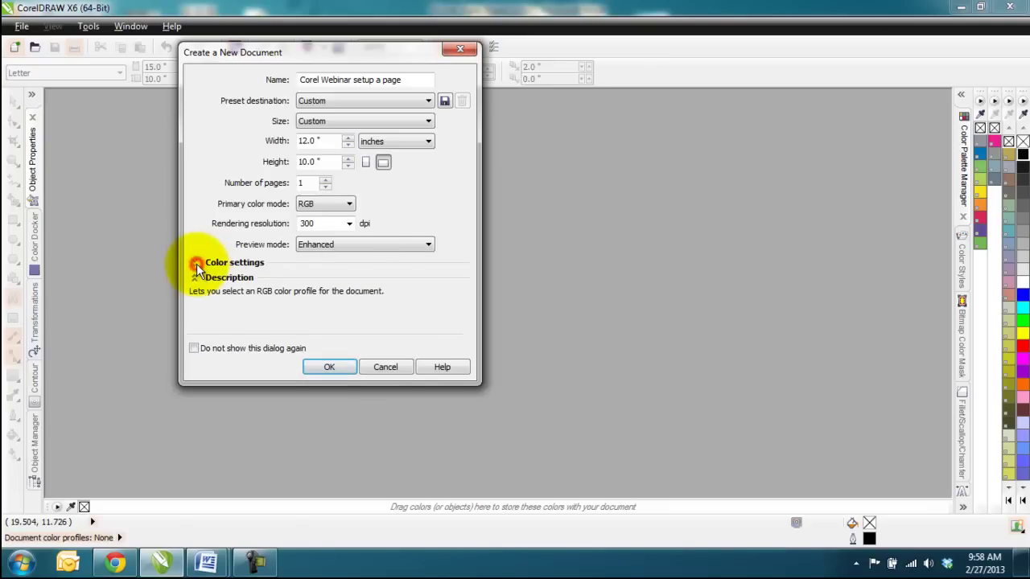
pyautogui.click(330, 366)
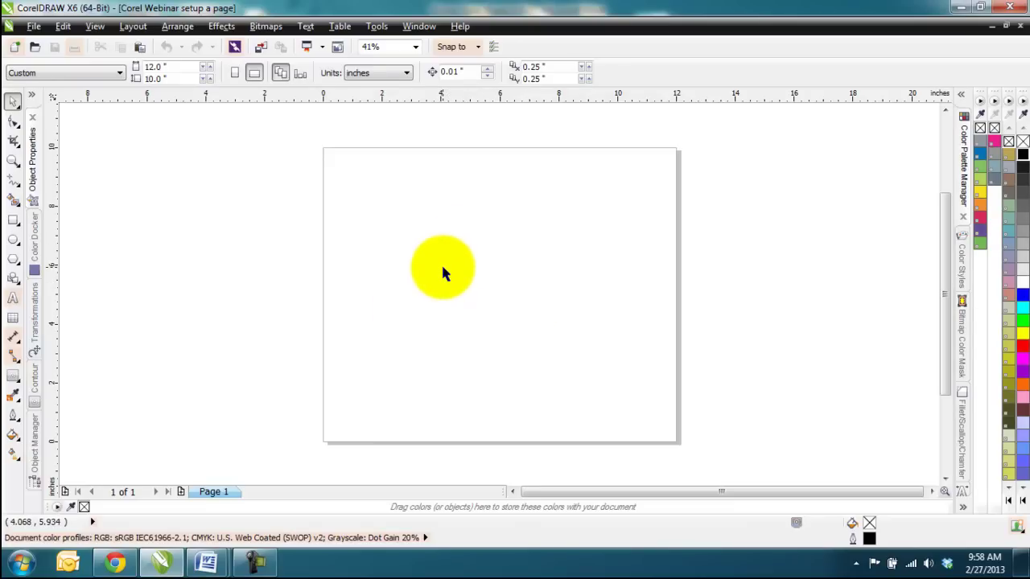
# - Bring up the context menu for the blank page
pyautogui.rightClick(678, 172)
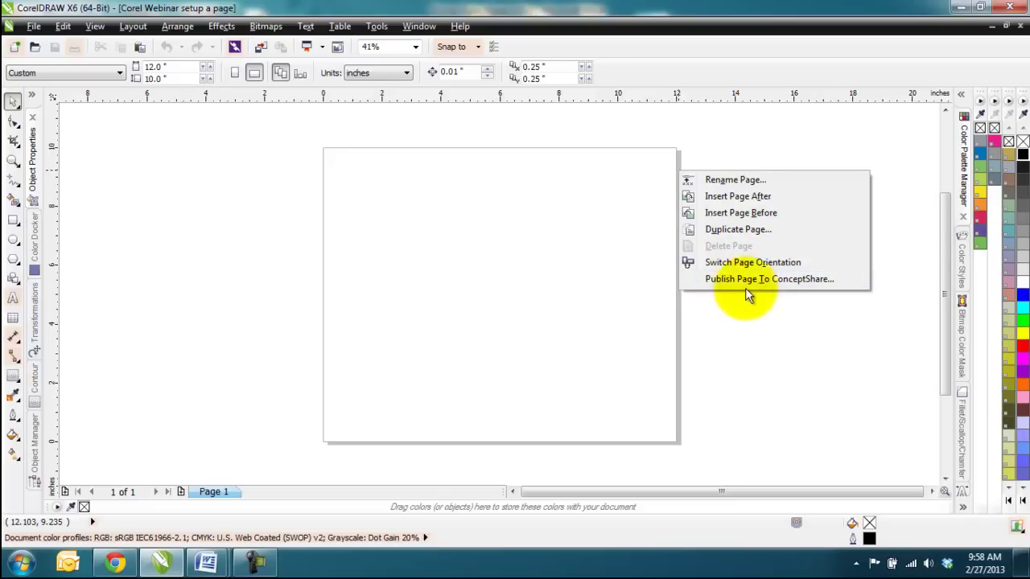
# - Rename the first page 'Start' and insert a new page after it
pyautogui.click(736, 178)
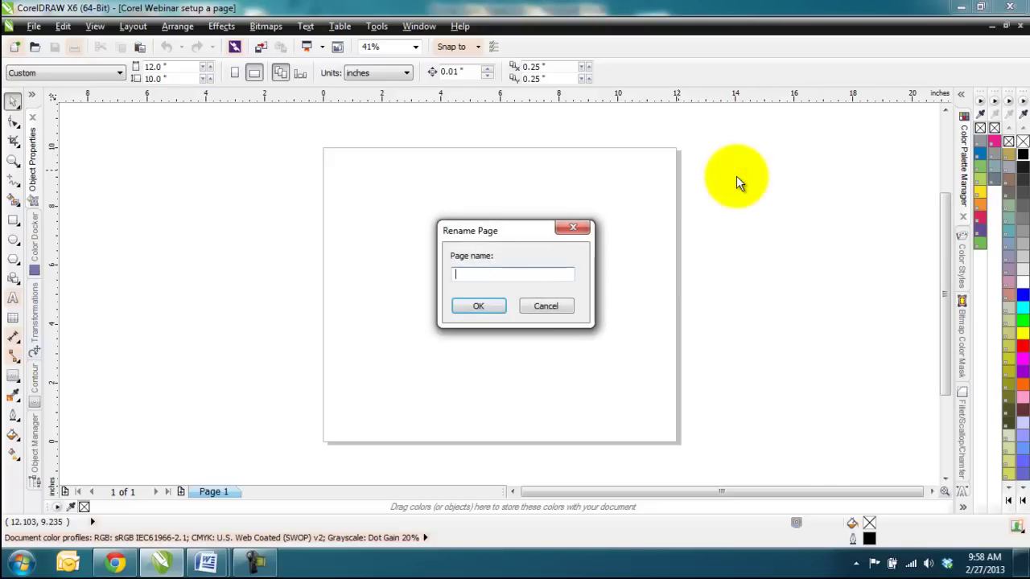
pyautogui.write('Start')
pyautogui.press('Return')
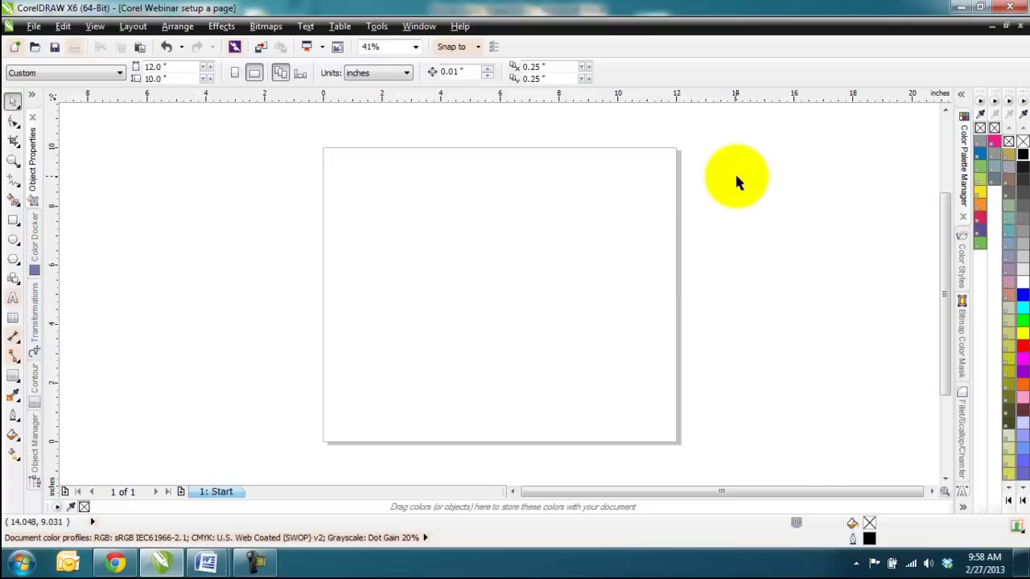
pyautogui.rightClick(224, 491)
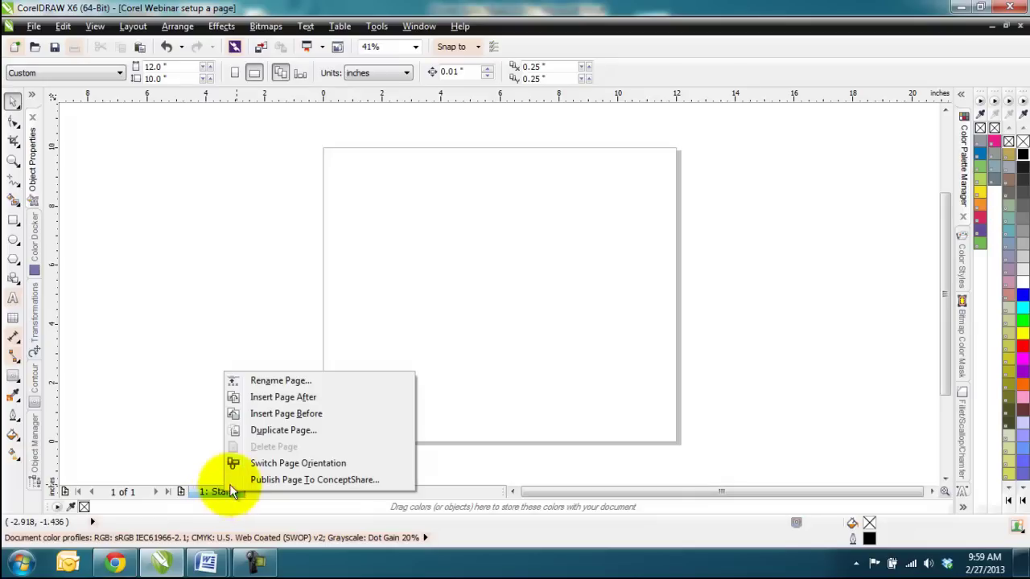
pyautogui.click(298, 398)
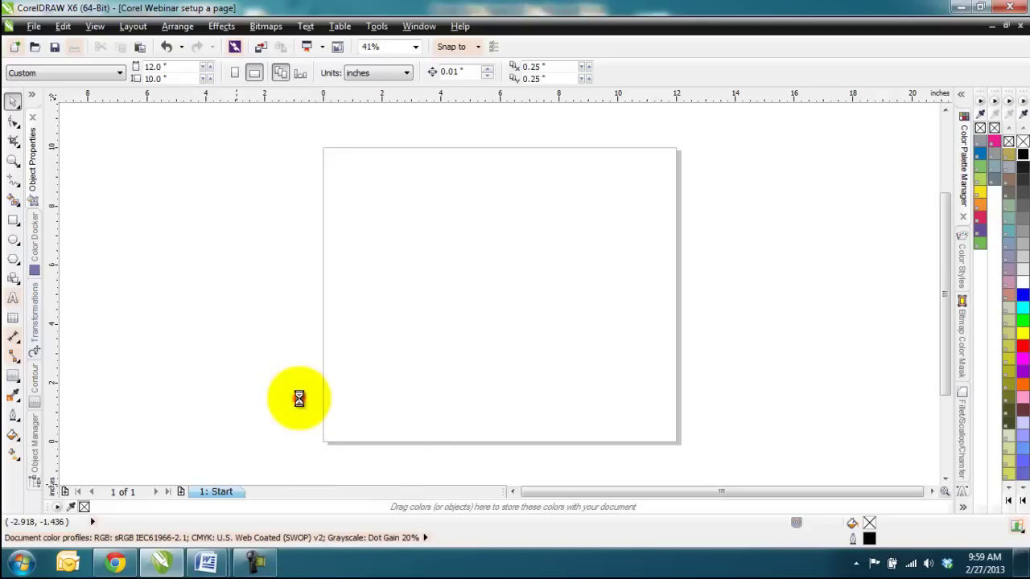
# - Rename the second page 'End'
pyautogui.rightClick(264, 493)
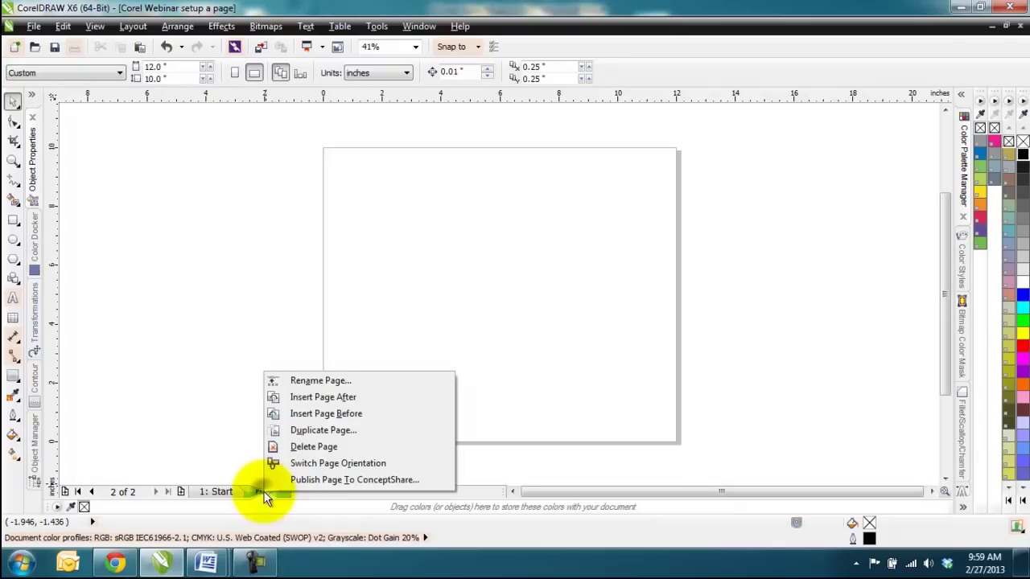
pyautogui.click(333, 385)
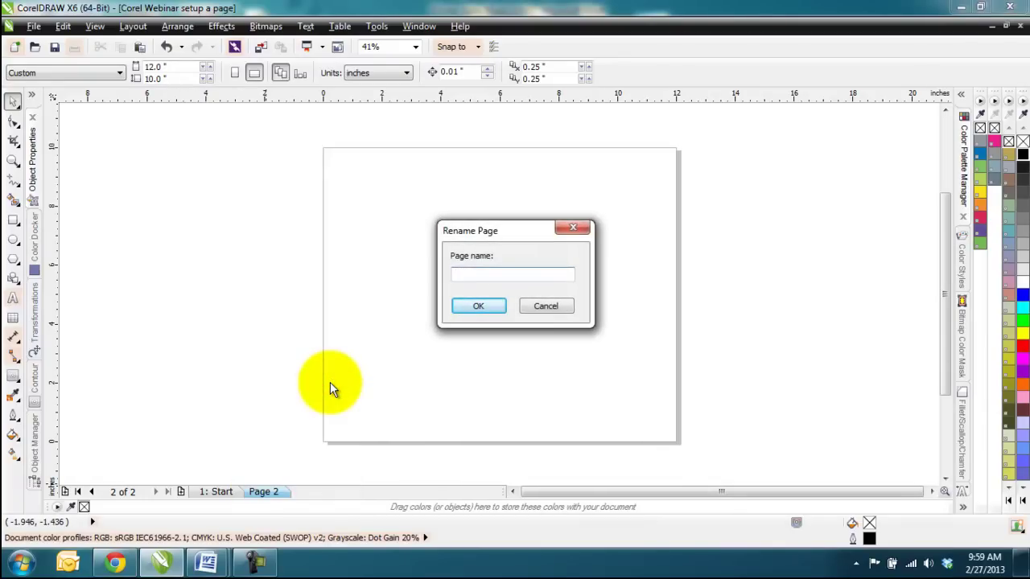
pyautogui.write('End')
pyautogui.click(476, 305)
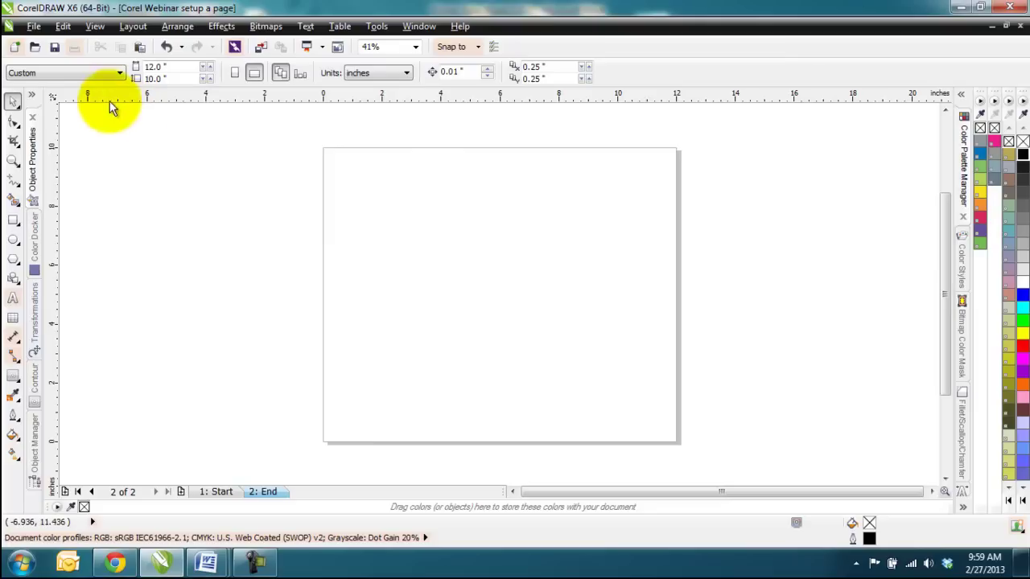
pyautogui.click(119, 72)
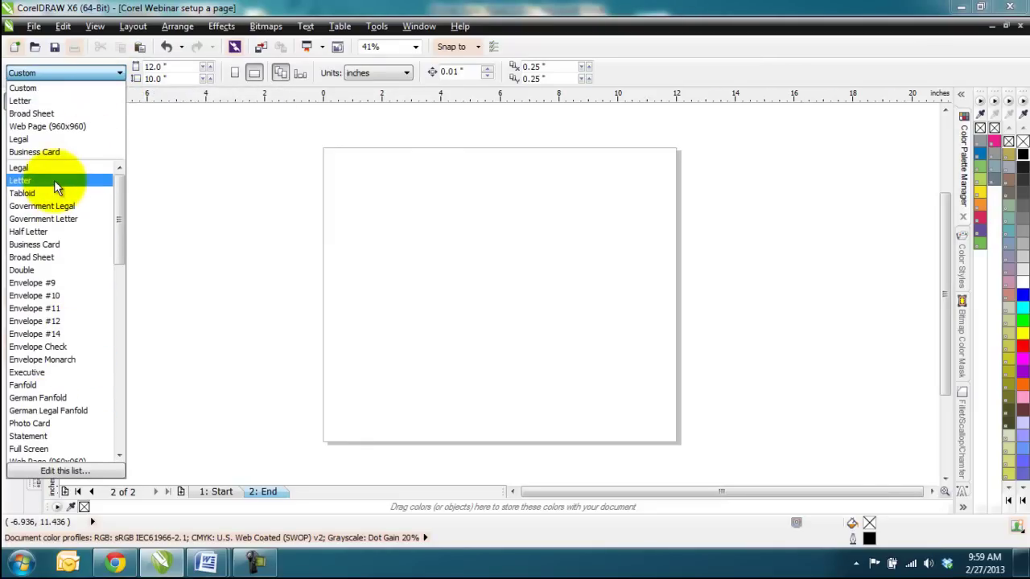
pyautogui.click(201, 174)
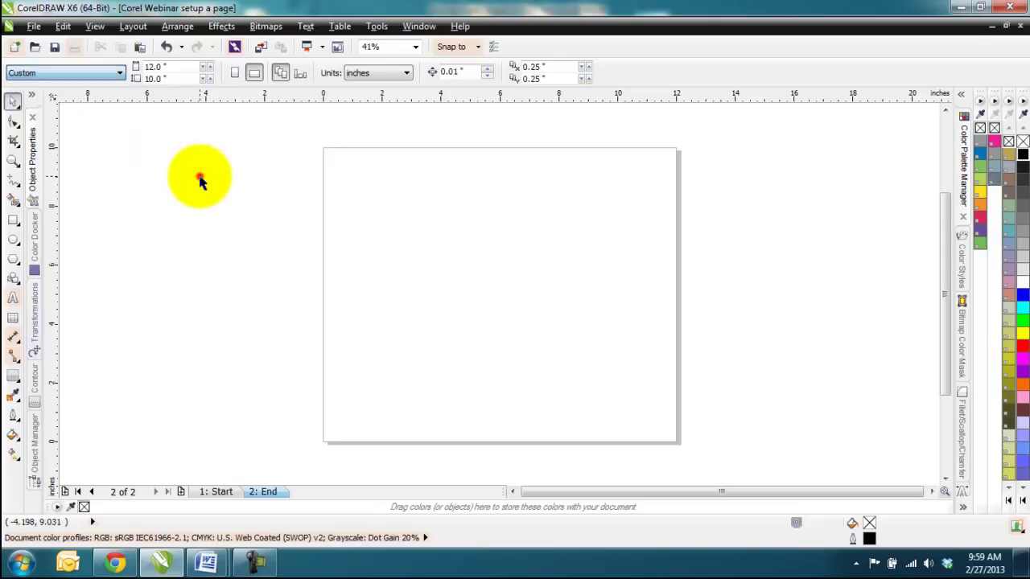
pyautogui.click(164, 69)
pyautogui.moveTo(164, 69); pyautogui.dragTo(113, 71)
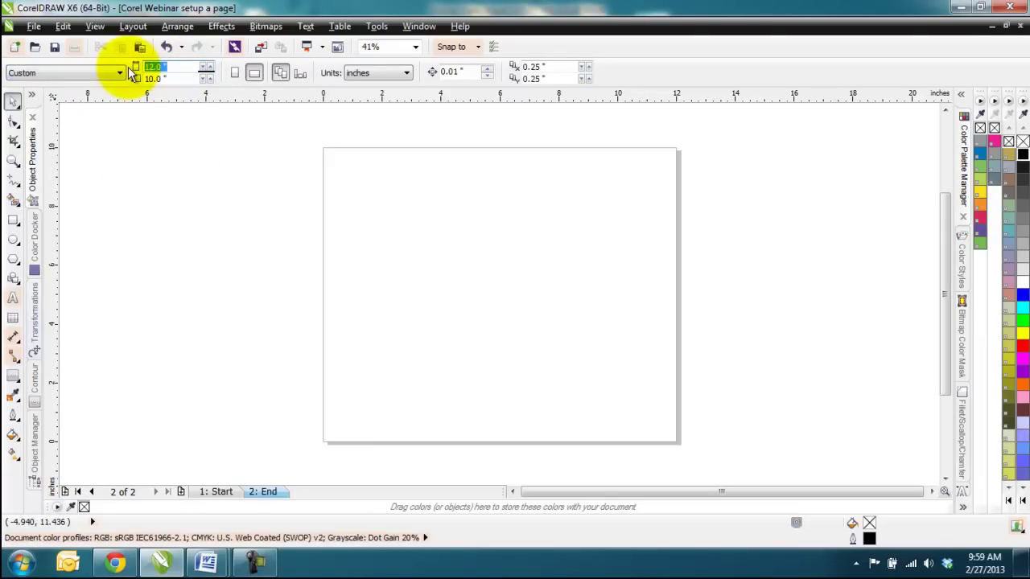
pyautogui.write('10')
pyautogui.press('Return')
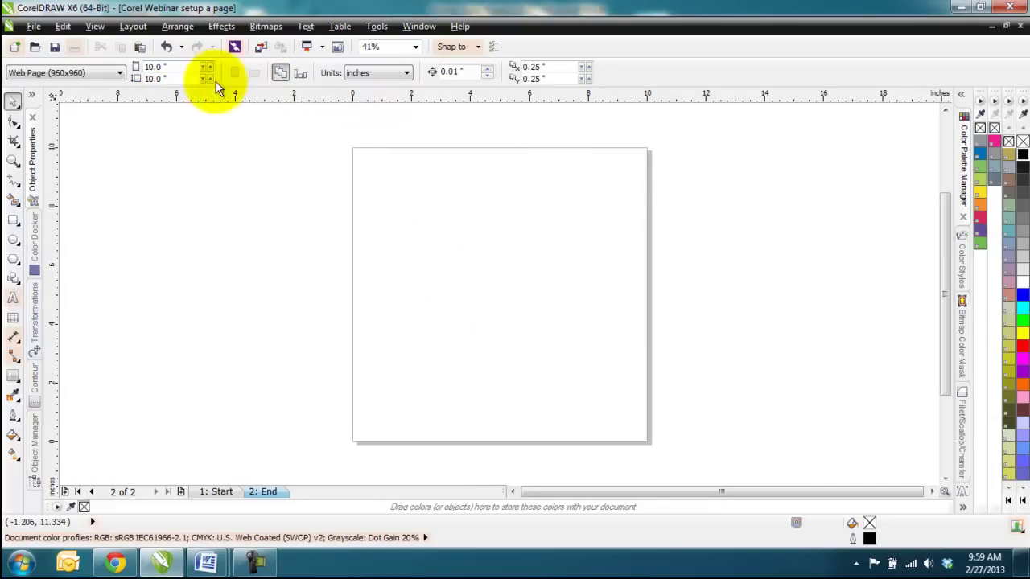
pyautogui.click(154, 67)
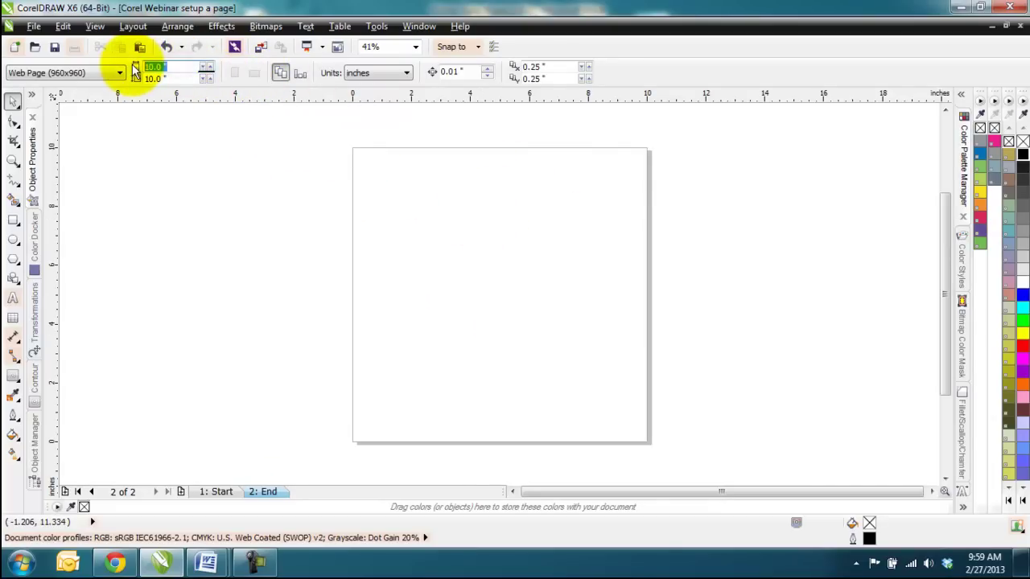
pyautogui.write('12')
pyautogui.press('Return')
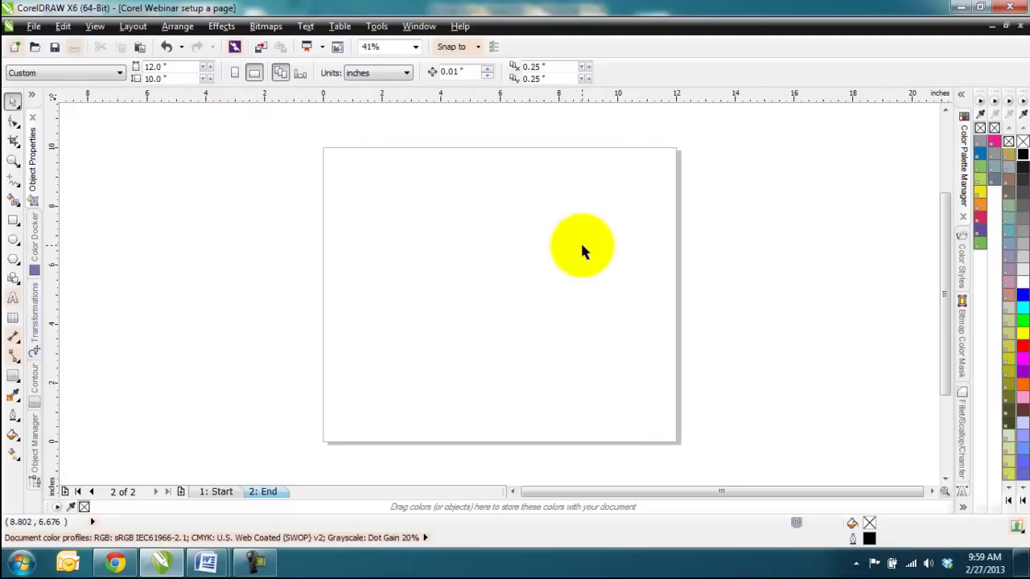
# - Resize only the Start page to 10 inches wide, leaving End at 12 × 10 inches
pyautogui.click(236, 71)
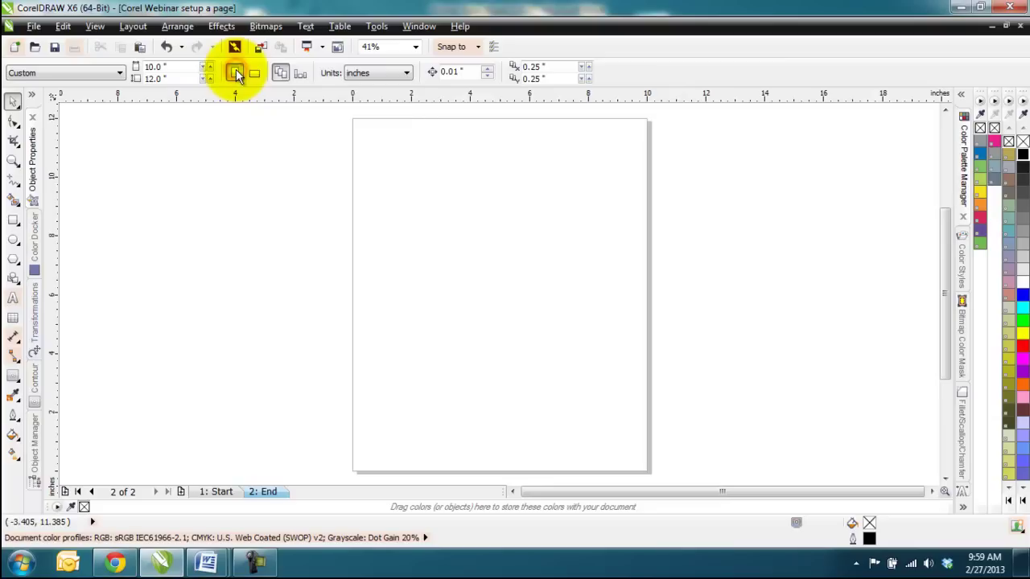
pyautogui.click(252, 73)
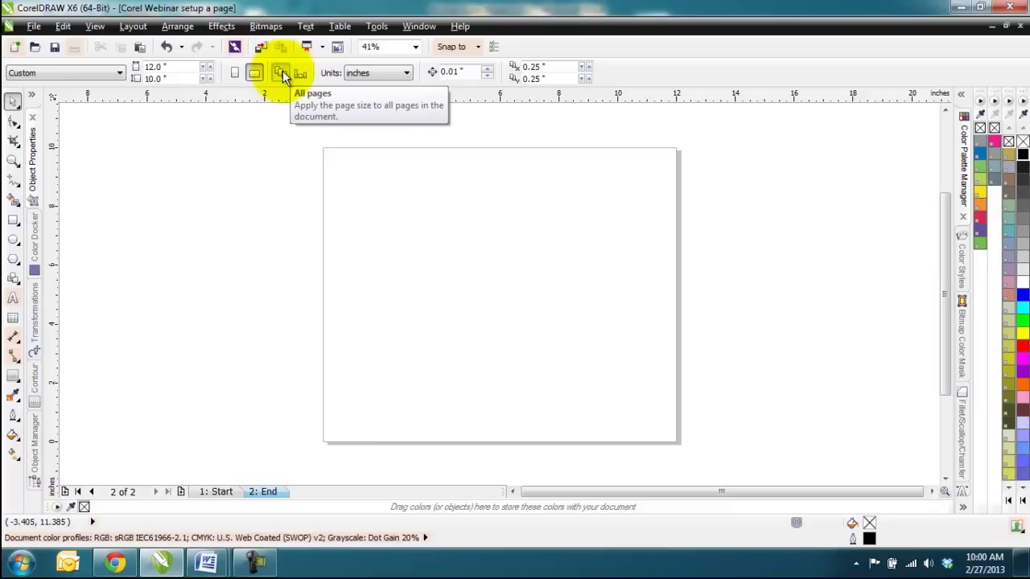
pyautogui.click(282, 70)
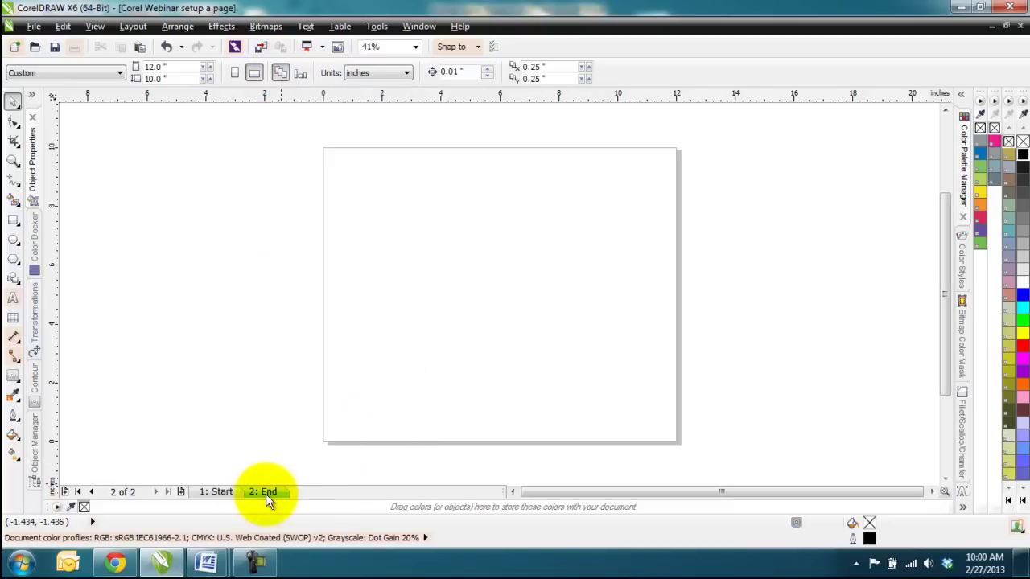
pyautogui.click(217, 491)
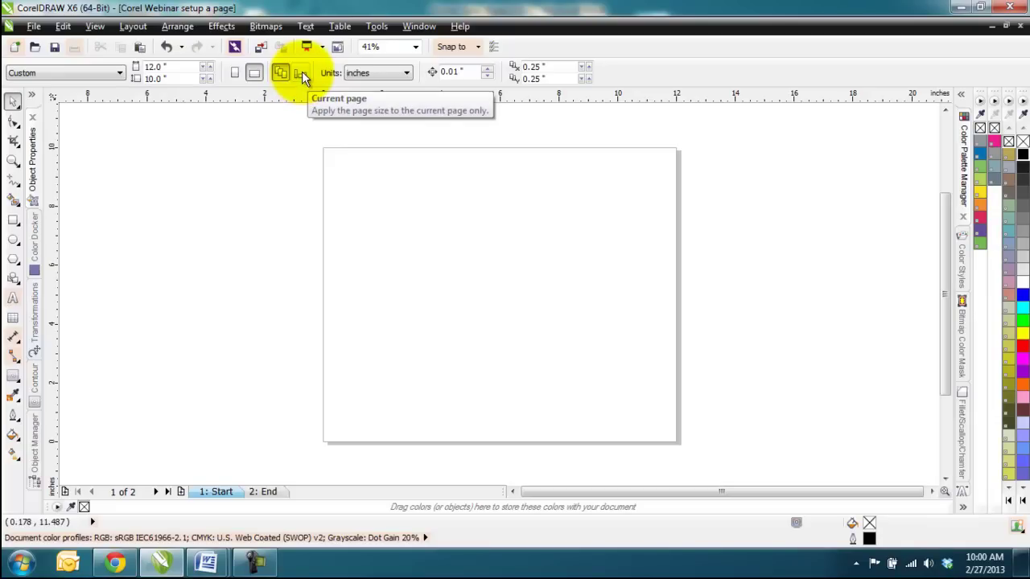
pyautogui.click(301, 72)
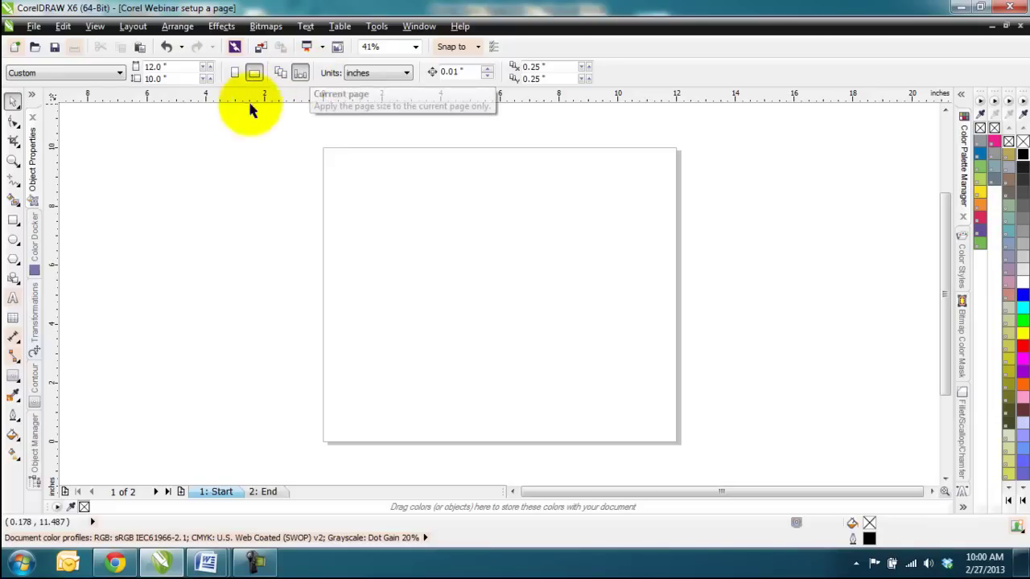
pyautogui.doubleClick(188, 67)
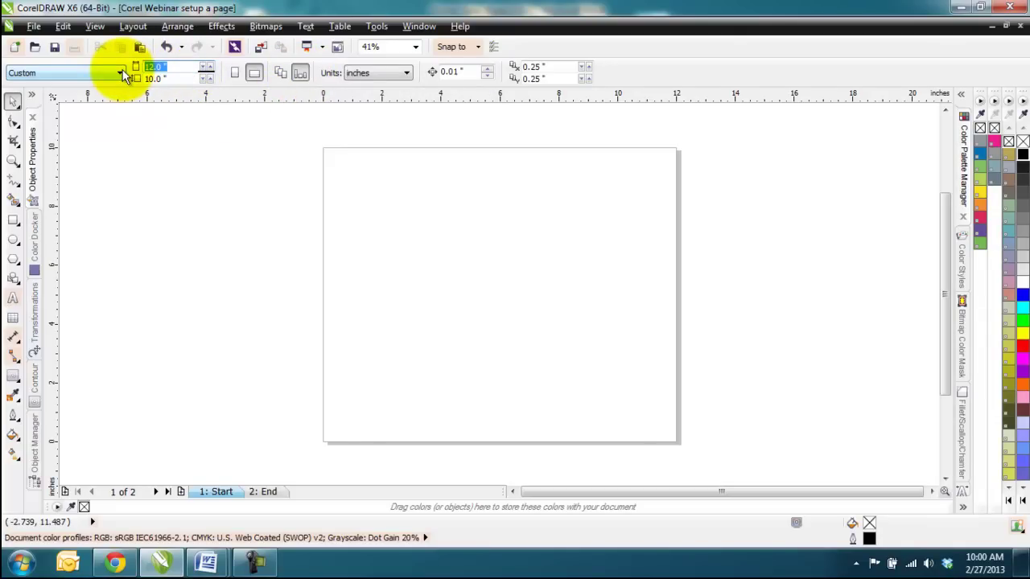
pyautogui.write('10')
pyautogui.press('Return')
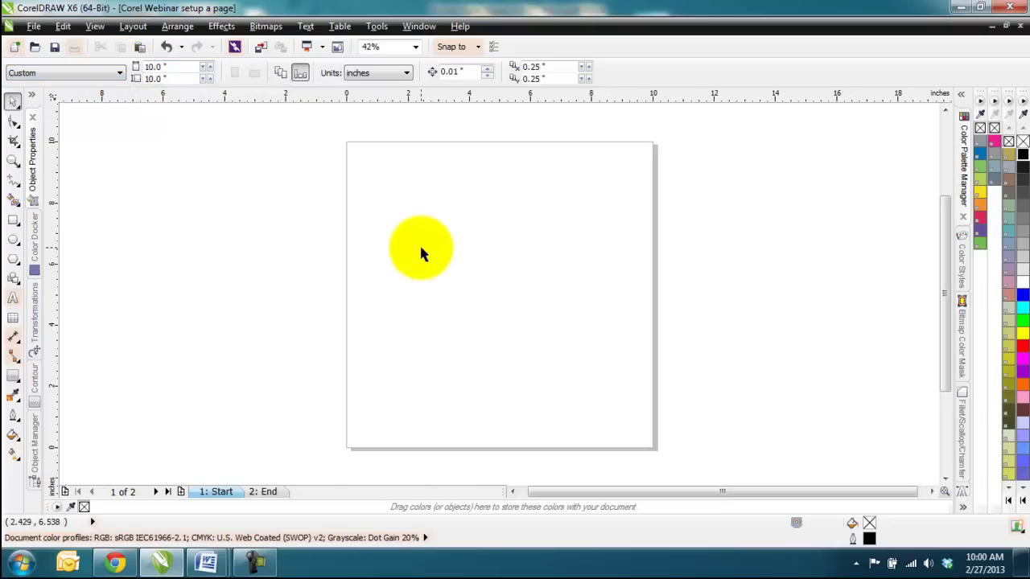
pyautogui.click(266, 494)
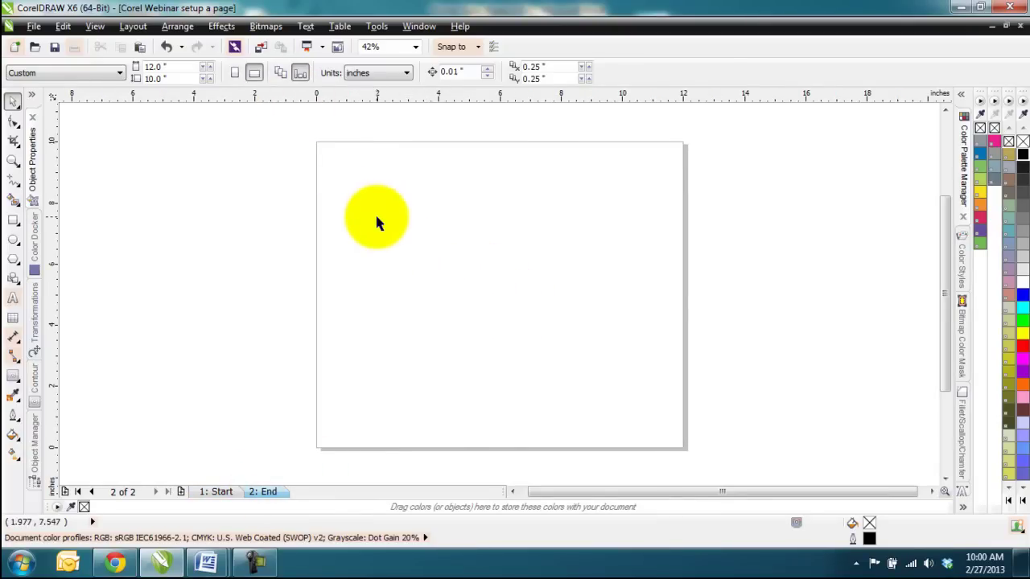
pyautogui.click(407, 75)
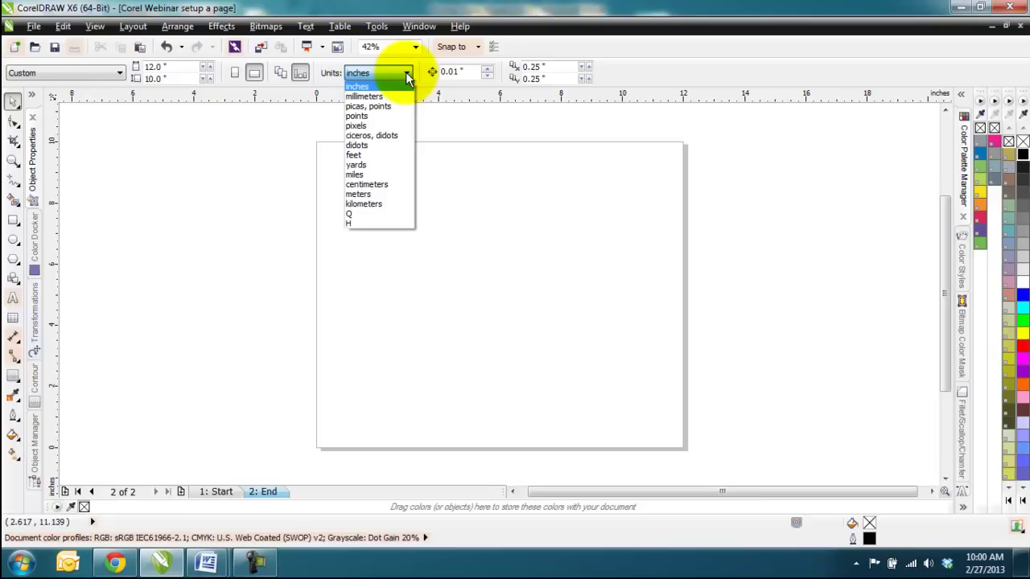
pyautogui.click(407, 75)
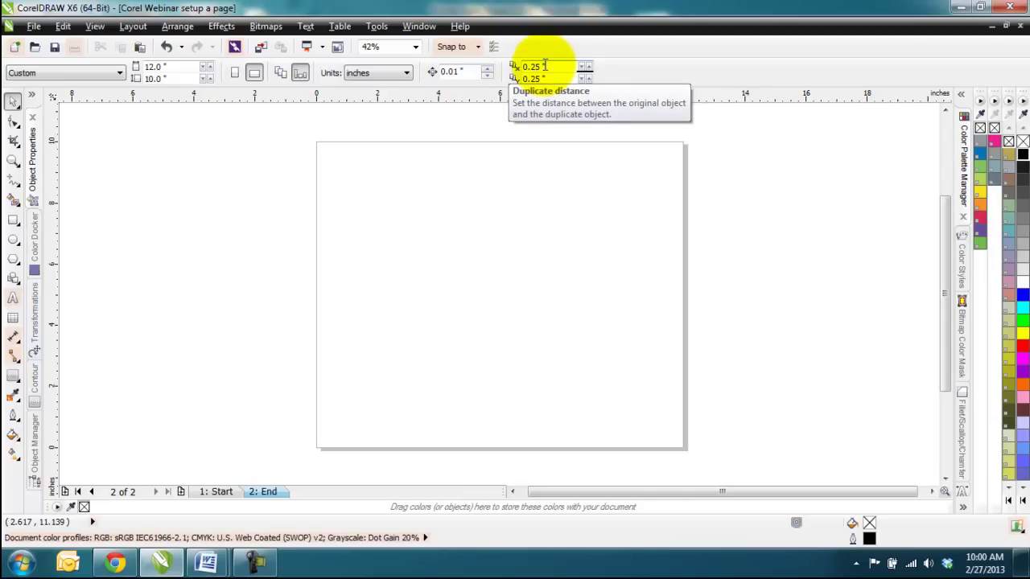
# - Draw a rectangle in the upper left of the End page
pyautogui.click(13, 219)
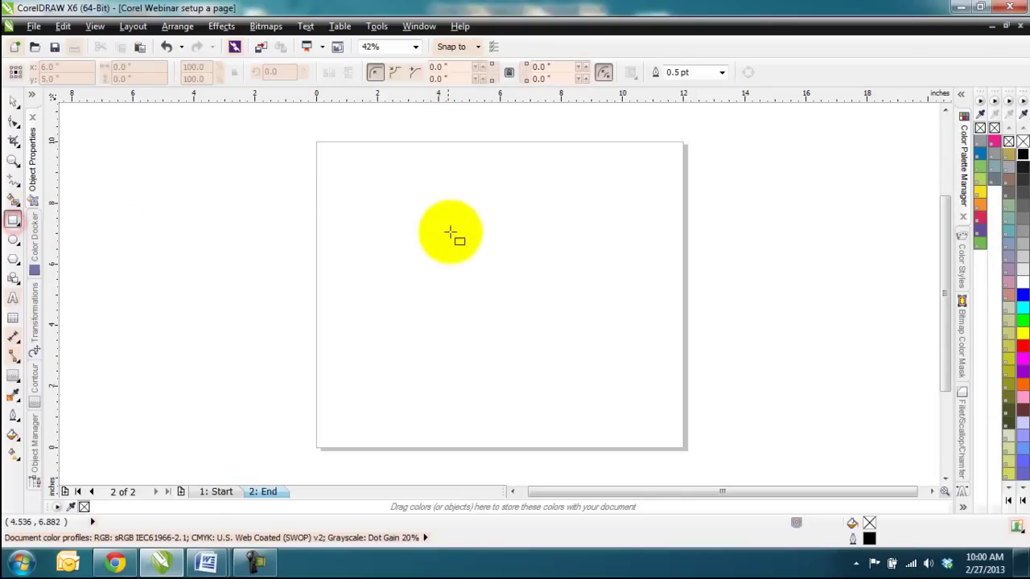
pyautogui.moveTo(386, 193); pyautogui.dragTo(514, 279)
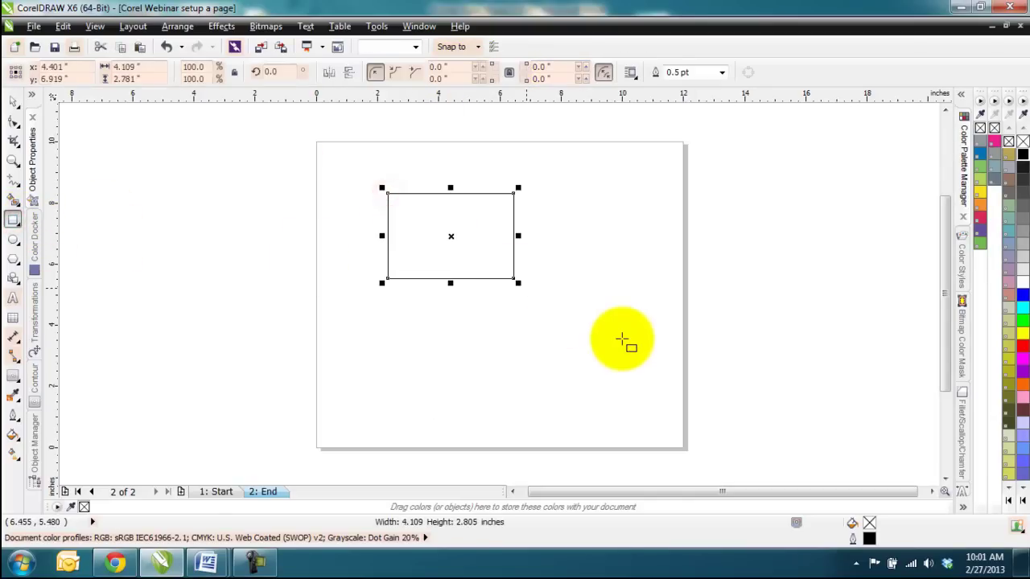
pyautogui.click(13, 103)
pyautogui.click(605, 283)
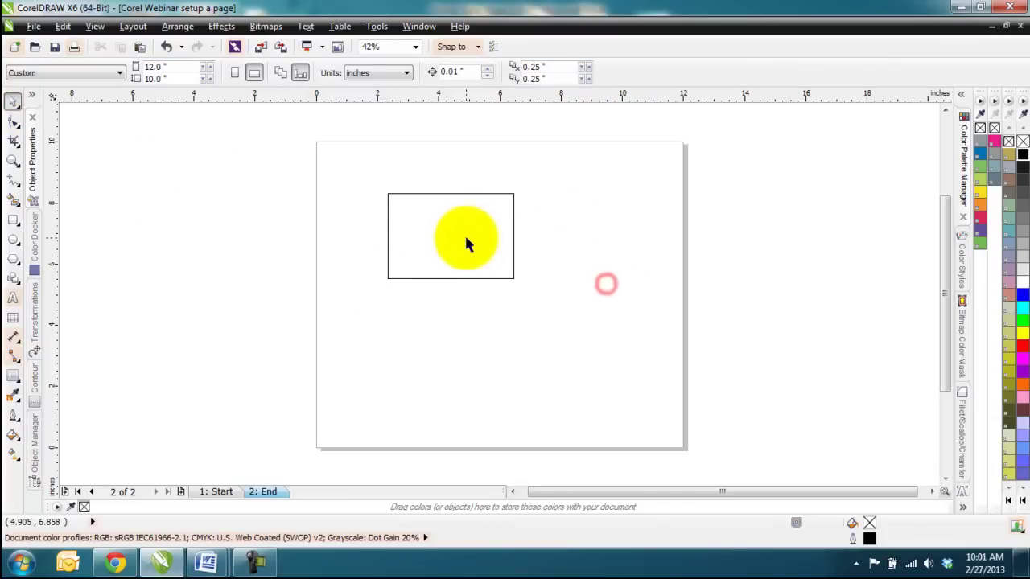
# - Duplicate the rectangle with 0.25 inch horizontal and vertical offsets
pyautogui.click(457, 224)
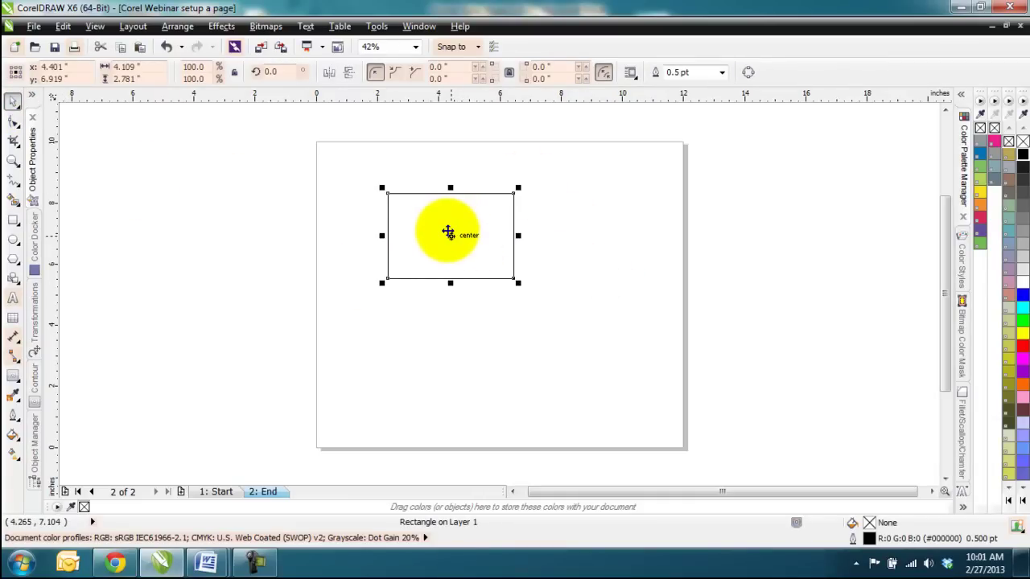
pyautogui.hotkey('ctrl', 'd')
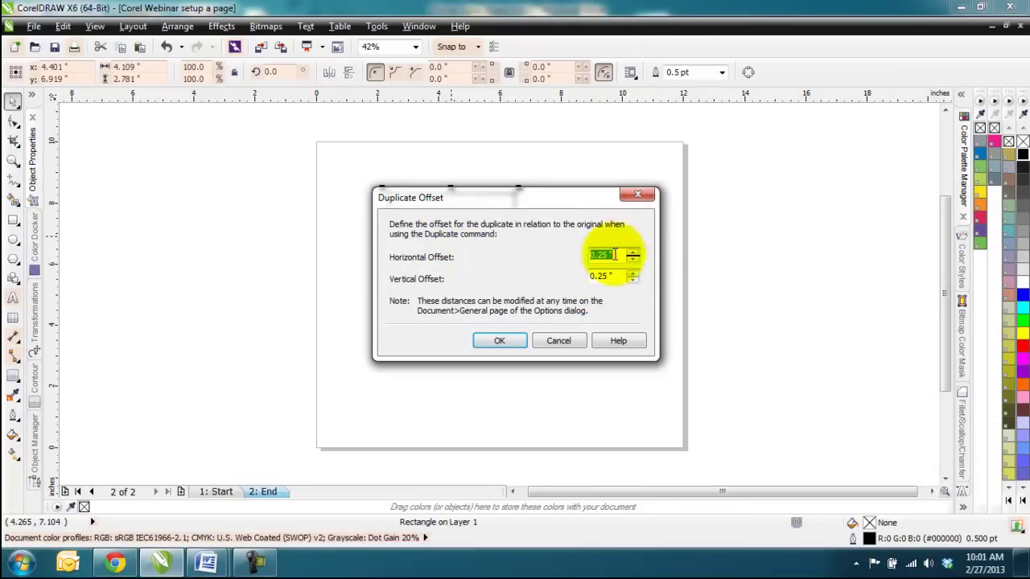
pyautogui.click(499, 341)
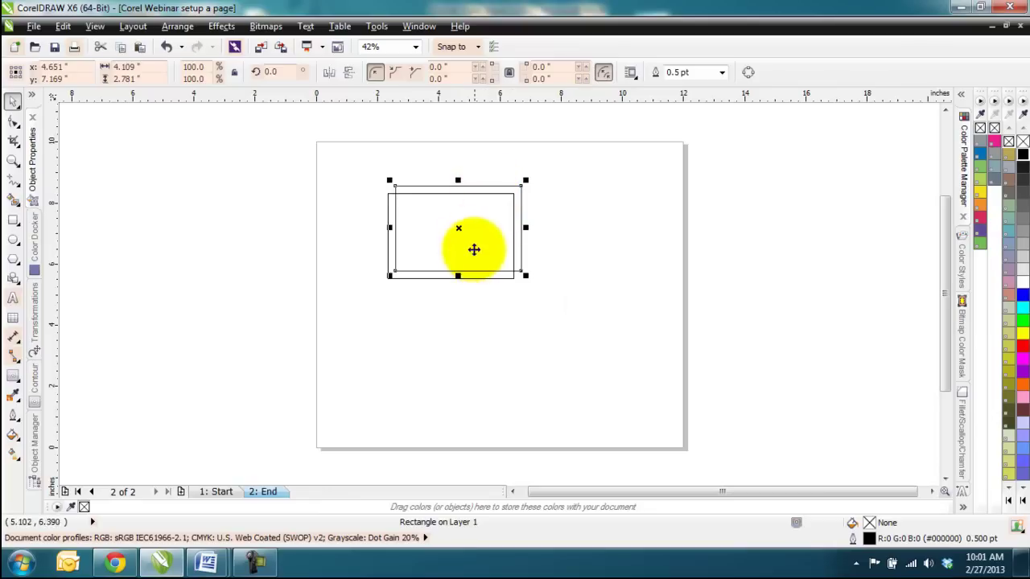
pyautogui.click(576, 256)
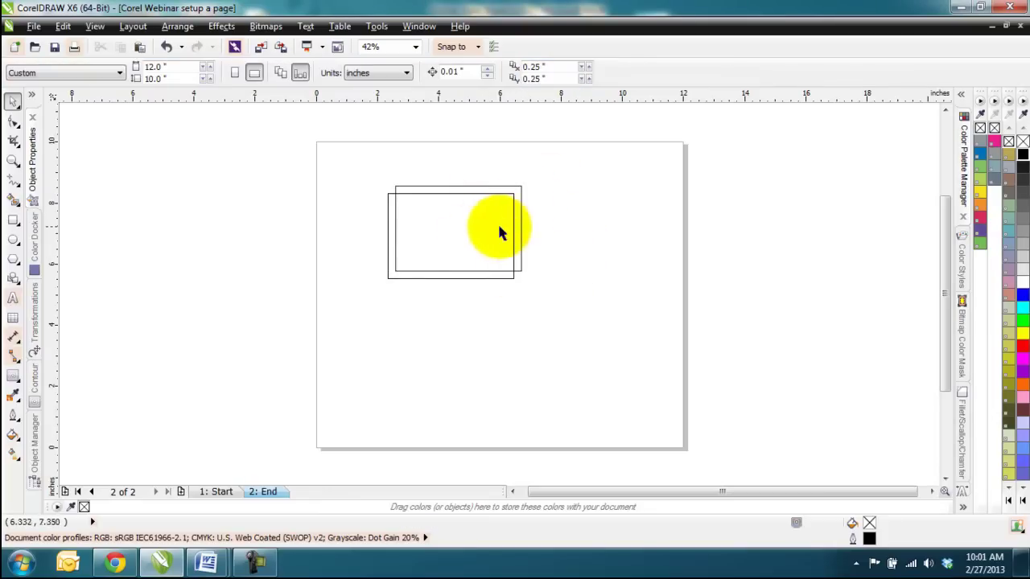
# - Make four more 0.25-inch offset copies of the top rectangle
pyautogui.click(520, 193)
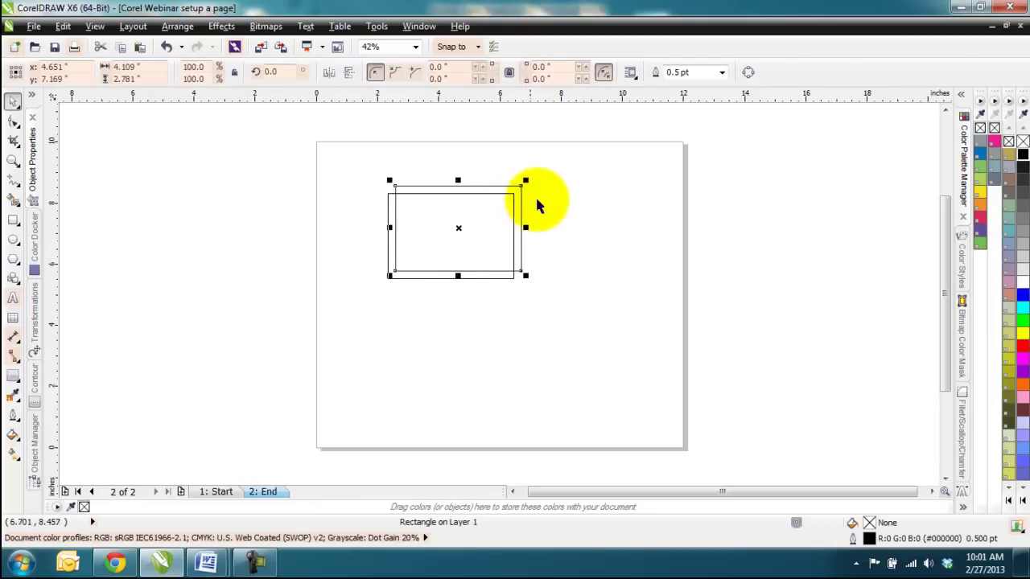
pyautogui.click(547, 206)
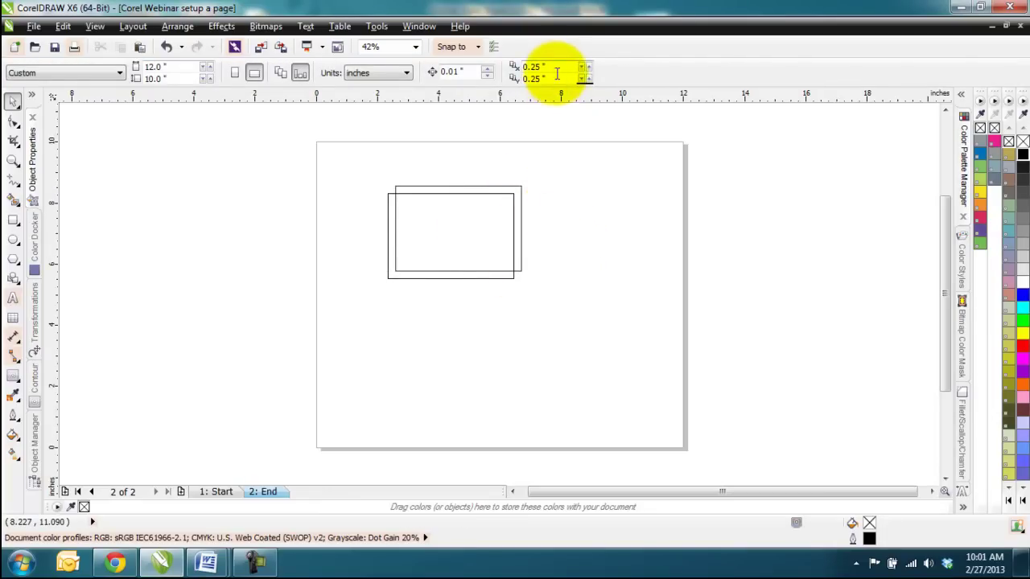
pyautogui.click(520, 186)
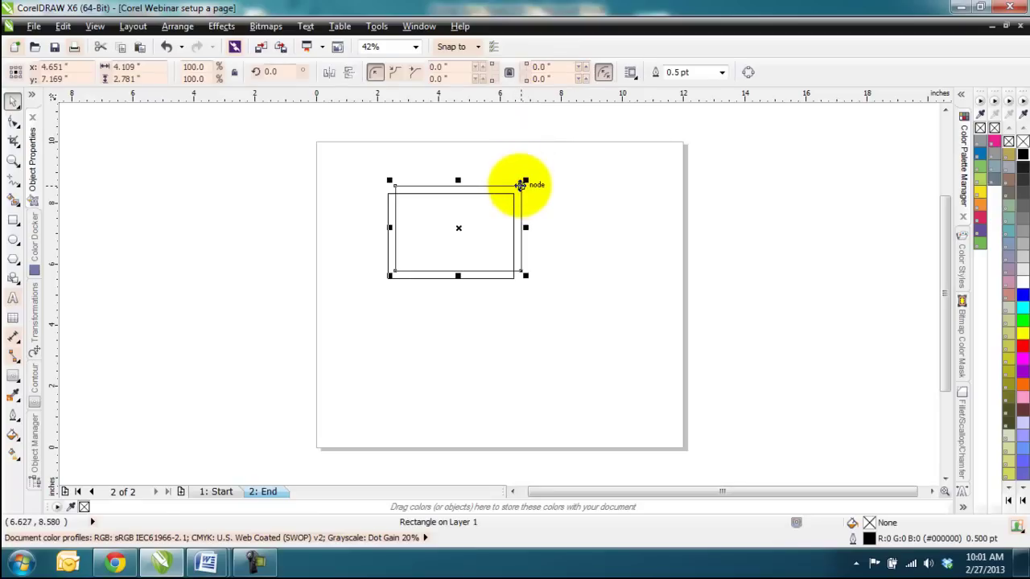
pyautogui.hotkey('ctrl', 'd')
pyautogui.hotkey('ctrl', 'd')
pyautogui.hotkey('ctrl', 'd')
pyautogui.hotkey('ctrl', 'd')
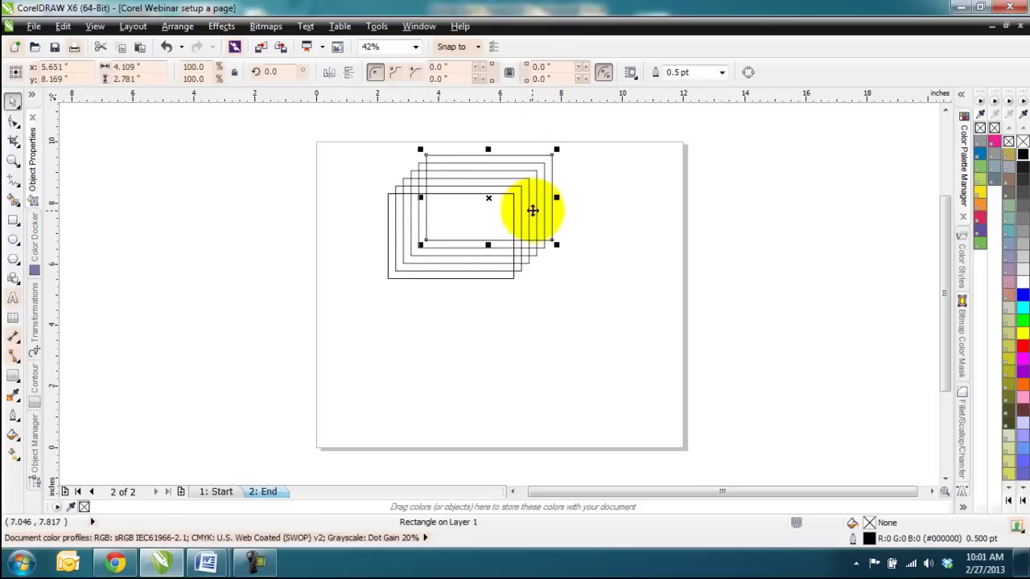
pyautogui.click(570, 214)
# - Set the duplicate distance to 1 inch X and Y, then duplicate the top rectangle again
pyautogui.click(547, 67)
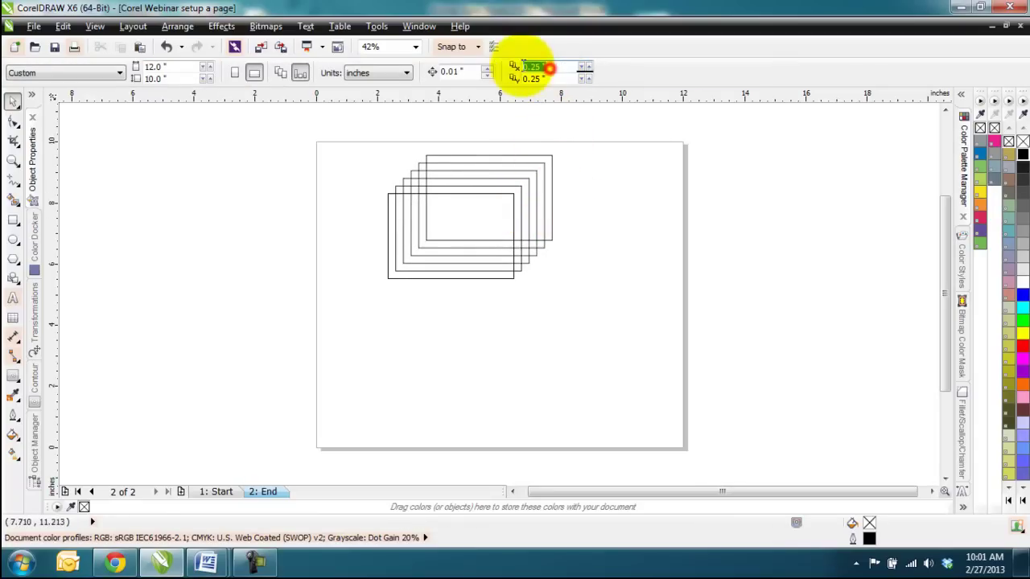
pyautogui.write('1')
pyautogui.click(555, 79)
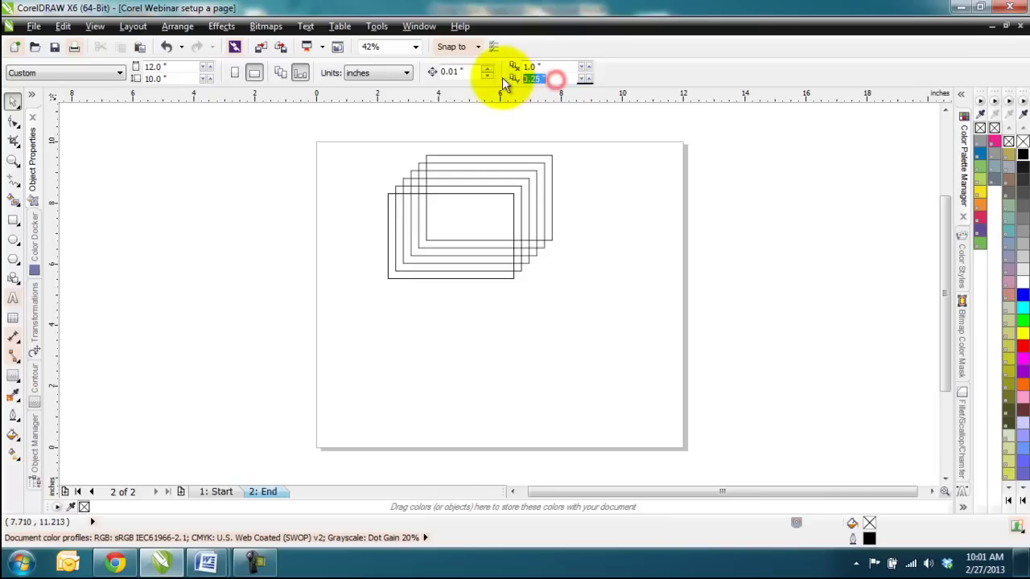
pyautogui.write('1')
pyautogui.press('Return')
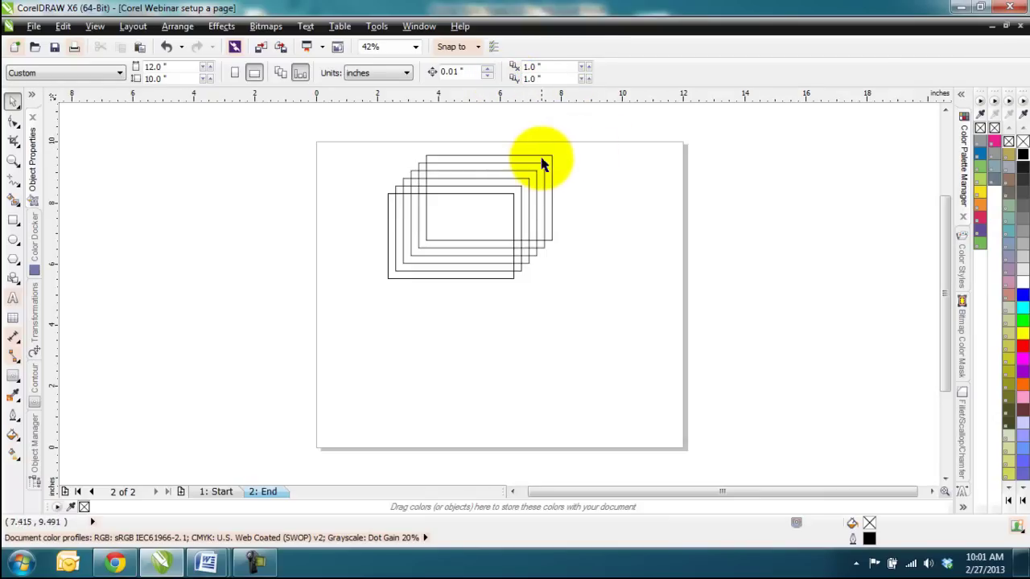
pyautogui.click(550, 156)
pyautogui.hotkey('ctrl', 'd')
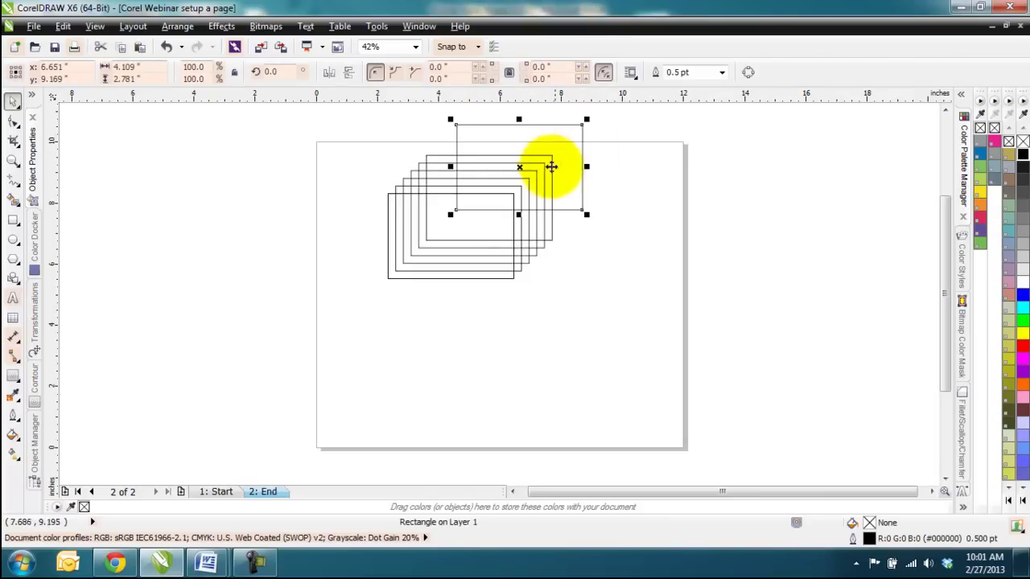
pyautogui.click(619, 197)
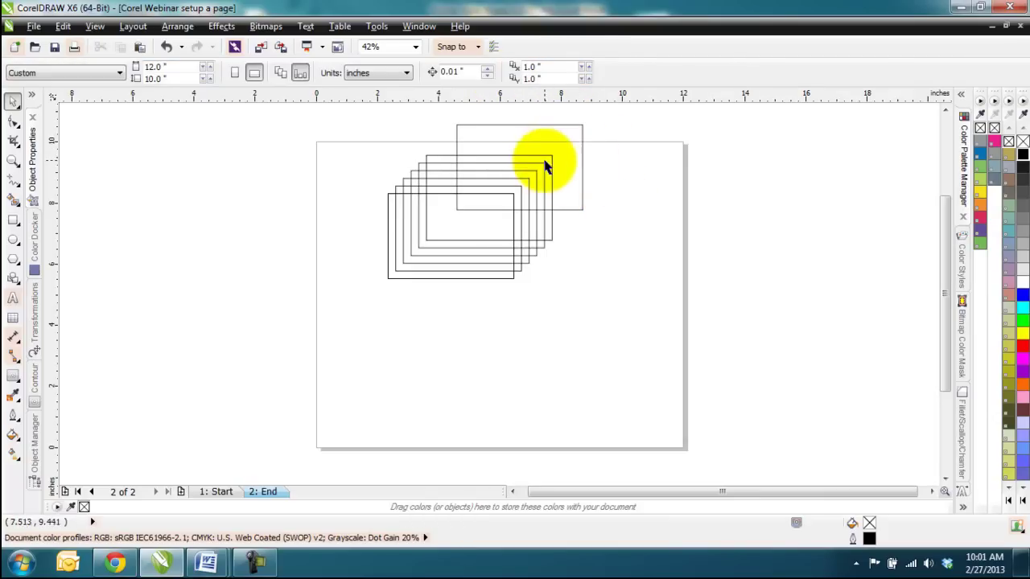